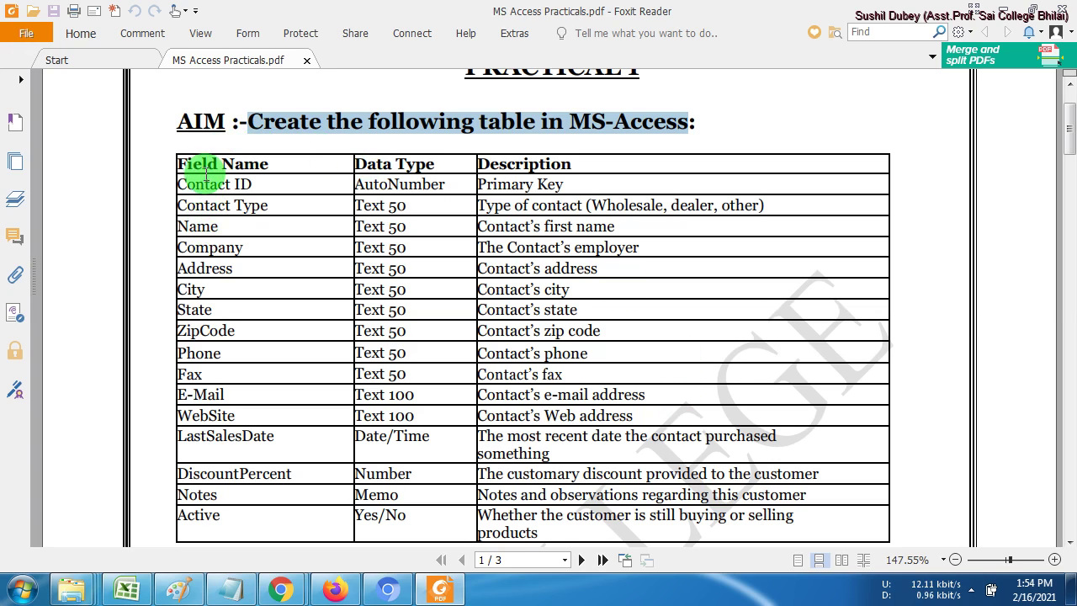
# Step: Start Microsoft Office Access 2007 to build the contact table described in the PDF practical
pyautogui.moveTo(179, 164); pyautogui.dragTo(220, 164)
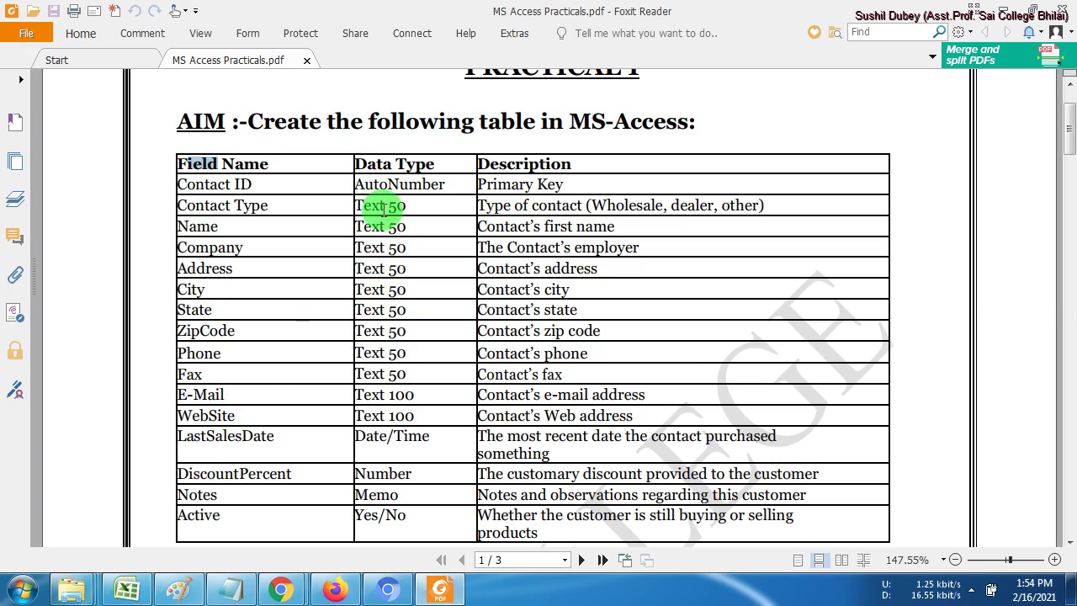
pyautogui.moveTo(392, 204); pyautogui.dragTo(402, 208)
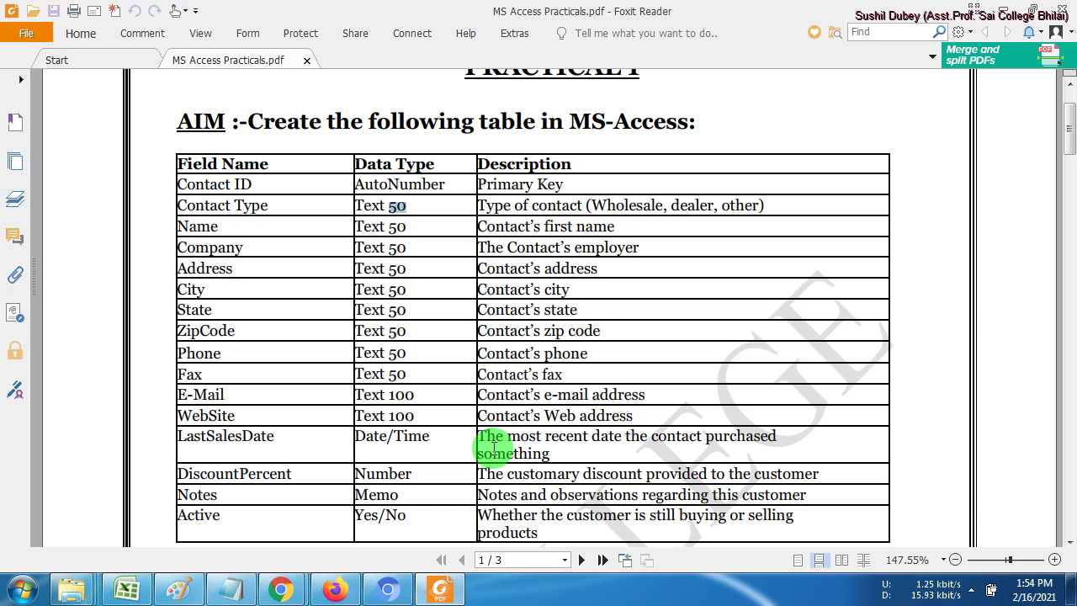
pyautogui.click(19, 590)
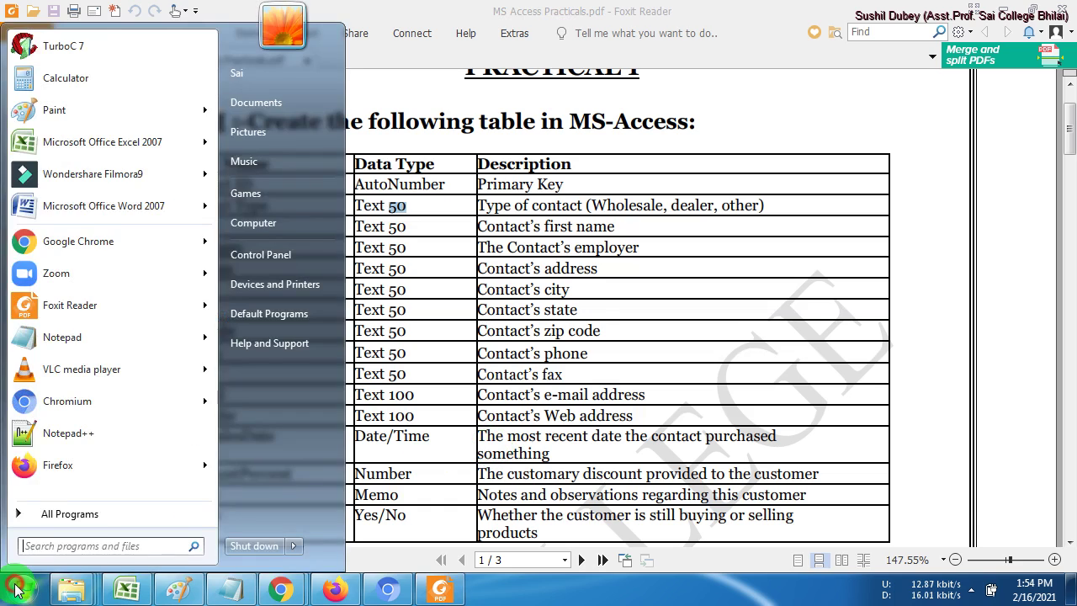
pyautogui.click(46, 515)
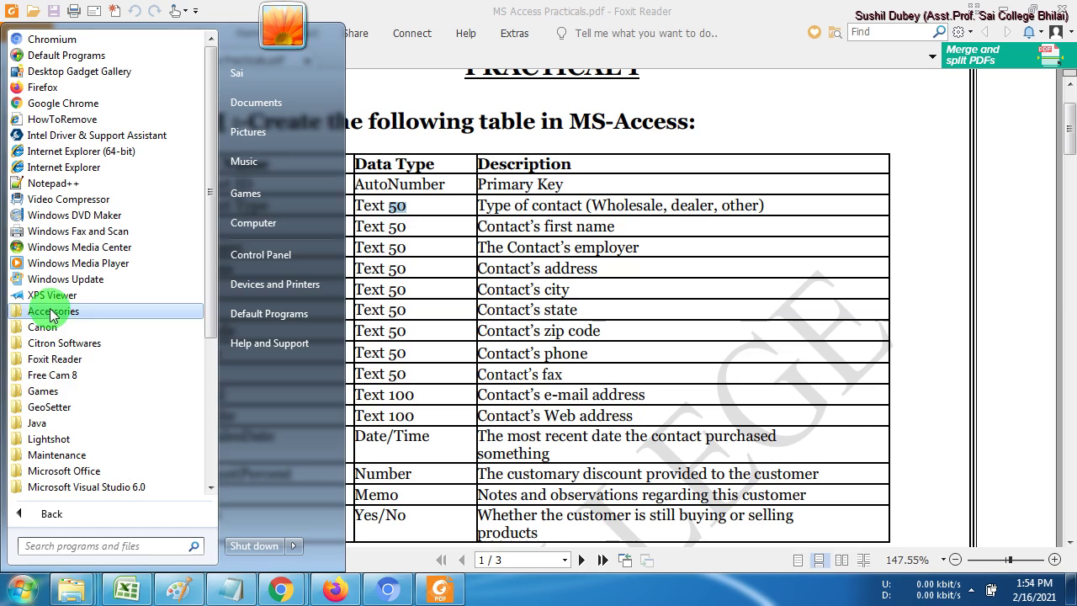
pyautogui.click(77, 476)
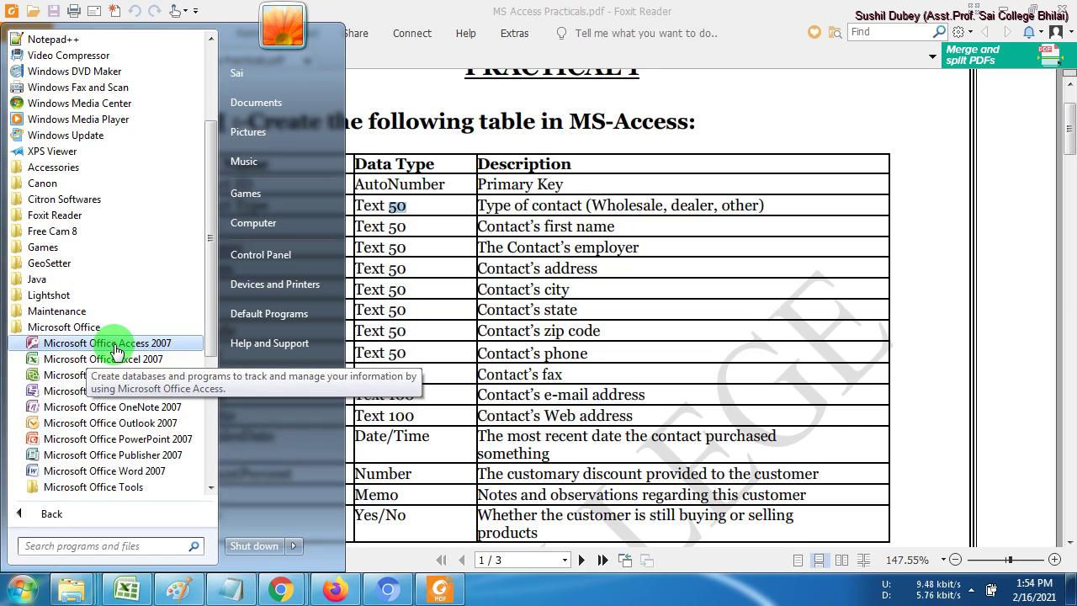
pyautogui.click(116, 345)
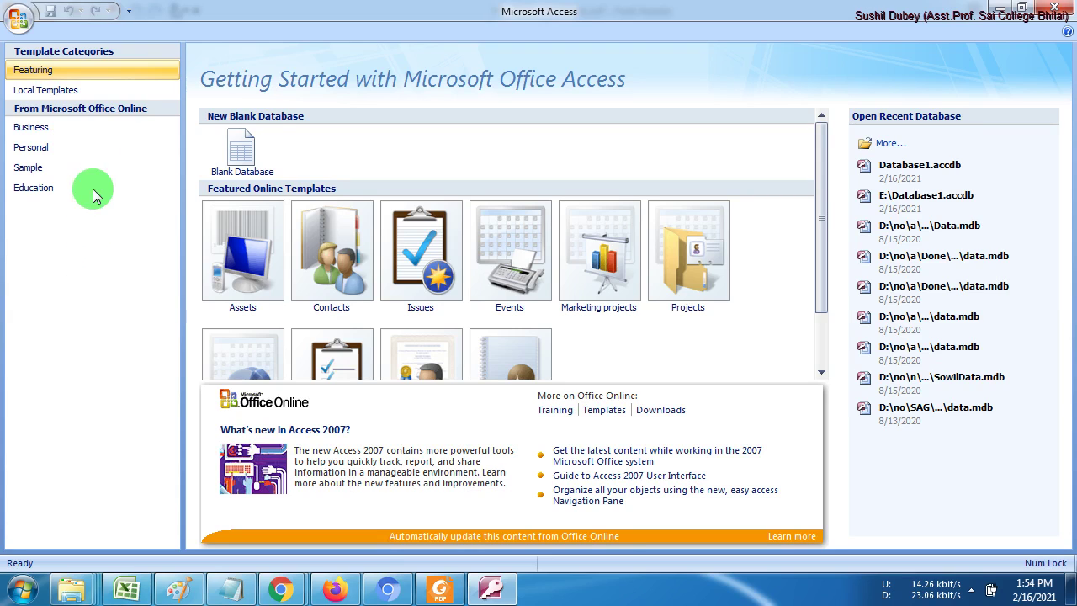
# Step: Create a blank database with the file name Database2.accdb and close its default table
pyautogui.click(242, 150)
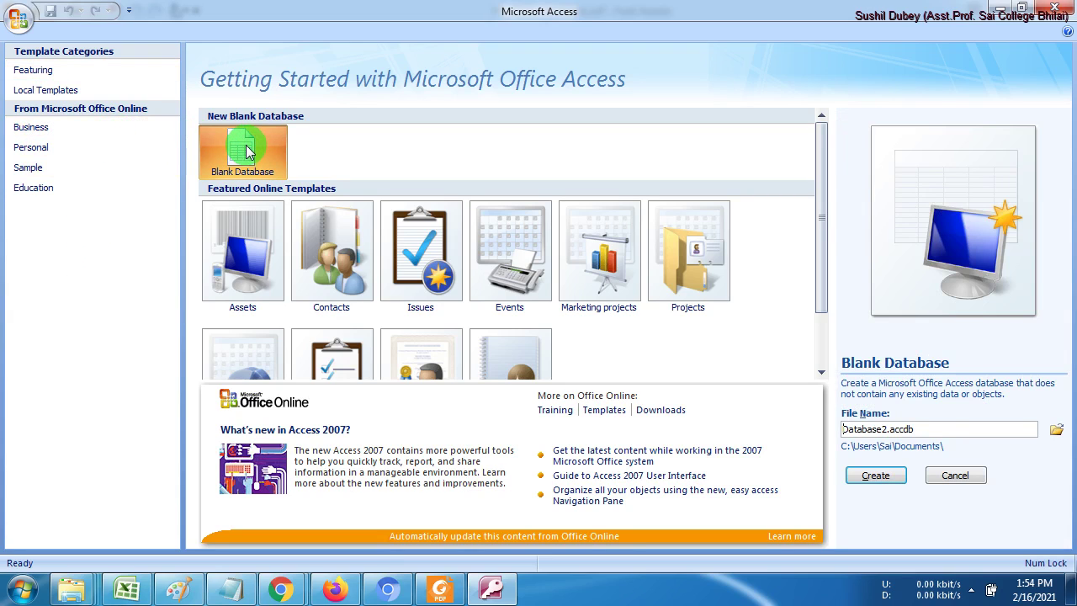
pyautogui.click(223, 162)
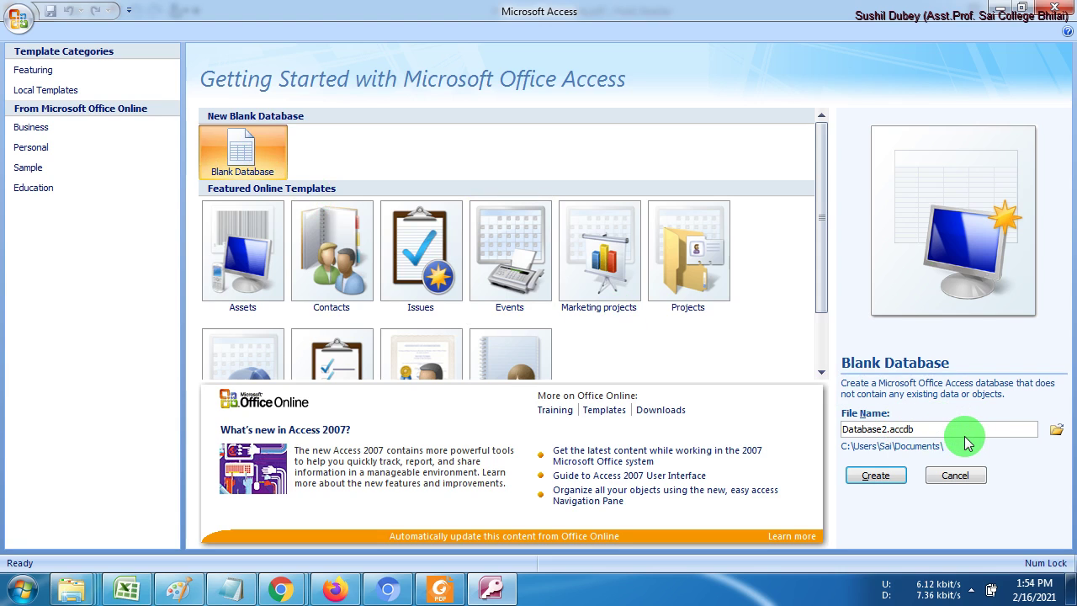
pyautogui.click(884, 476)
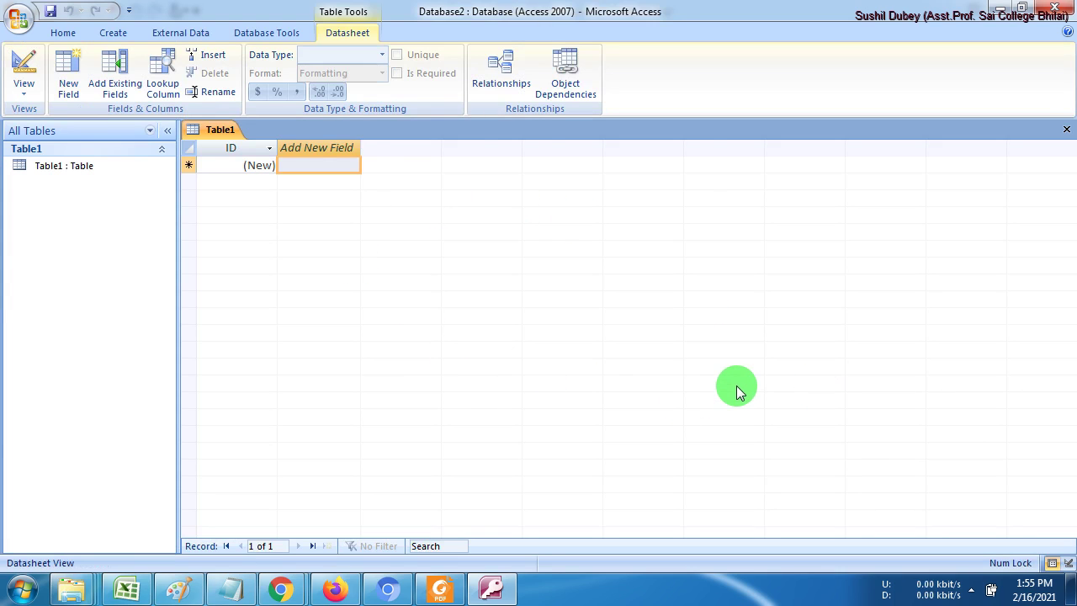
pyautogui.click(1067, 129)
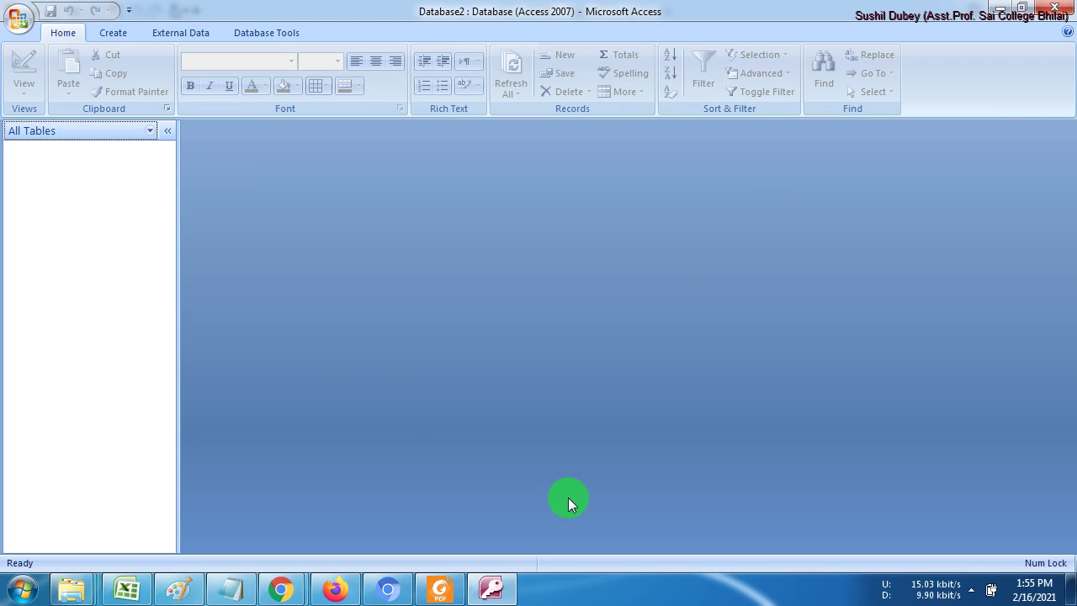
pyautogui.click(976, 594)
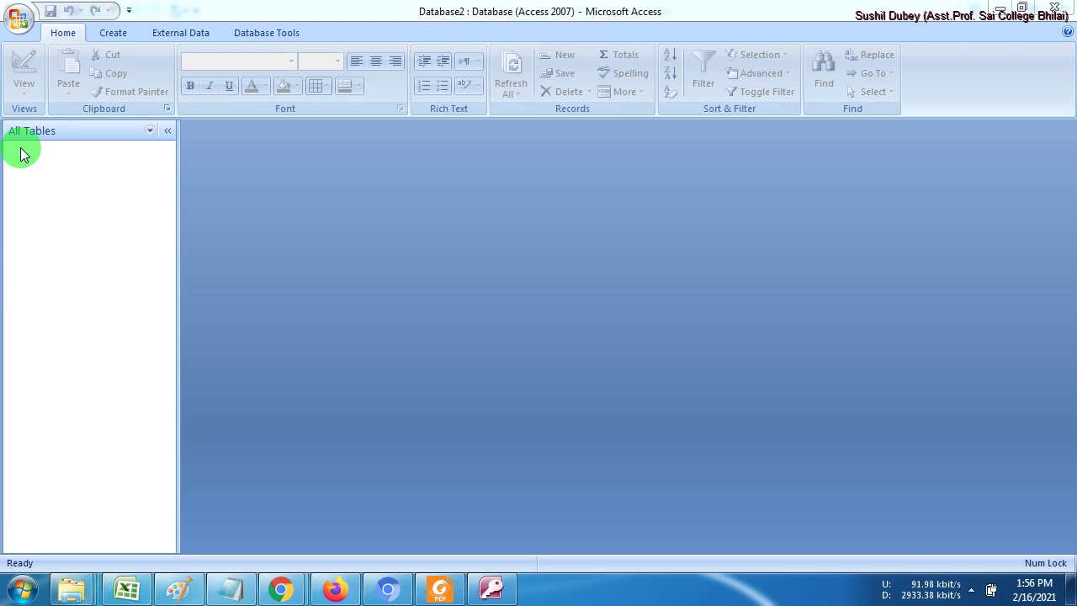
# Step: Create a new empty table in Design view
pyautogui.click(110, 35)
pyautogui.click(114, 34)
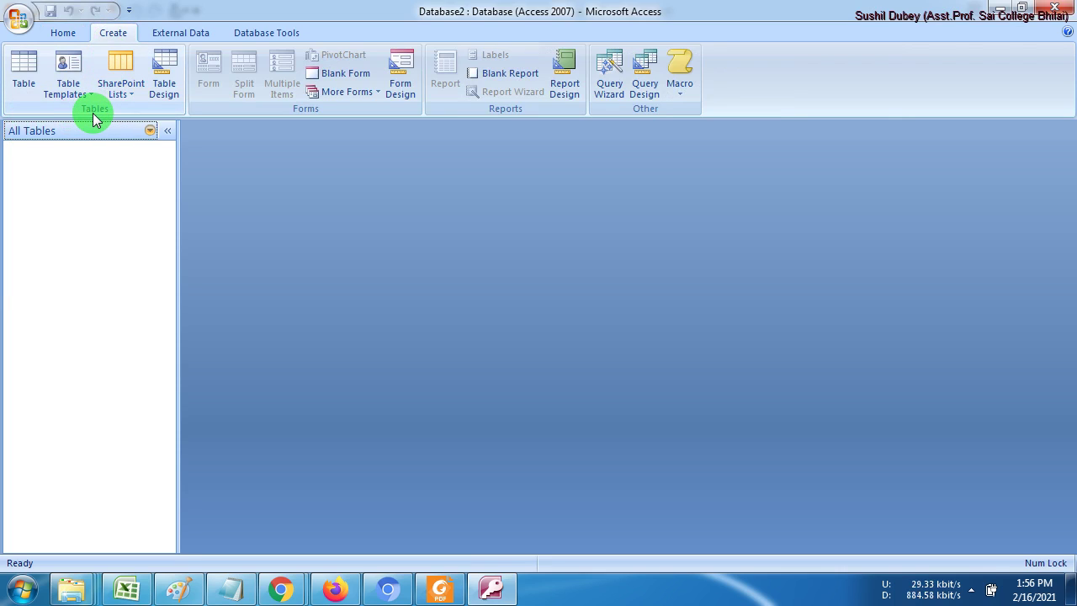
pyautogui.click(167, 91)
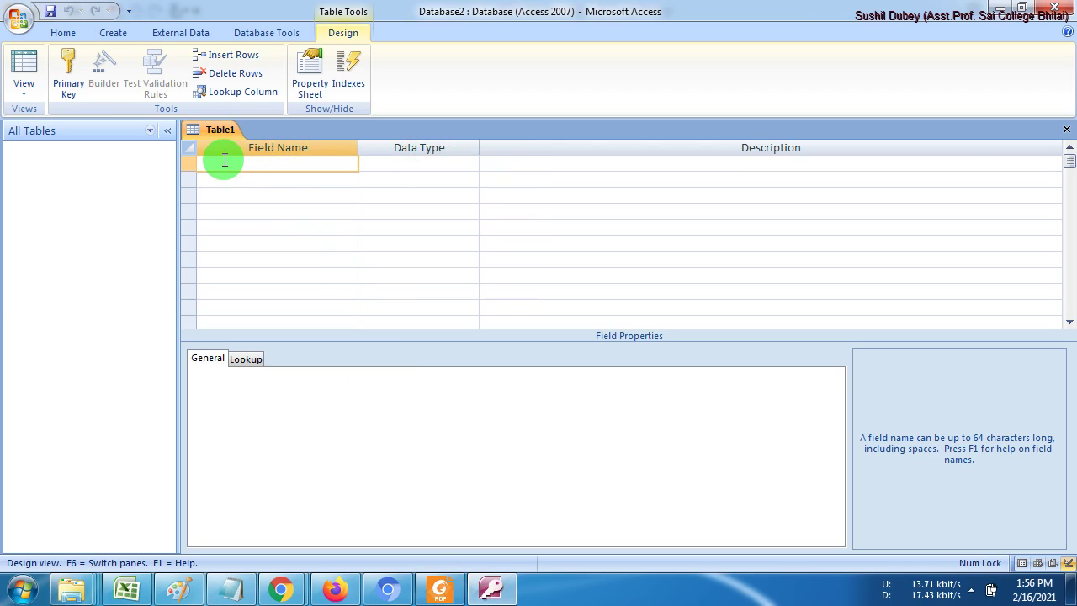
# Step: Switch to the PDF in Foxit Reader and copy the field name Contact ID from the field table
pyautogui.click(443, 592)
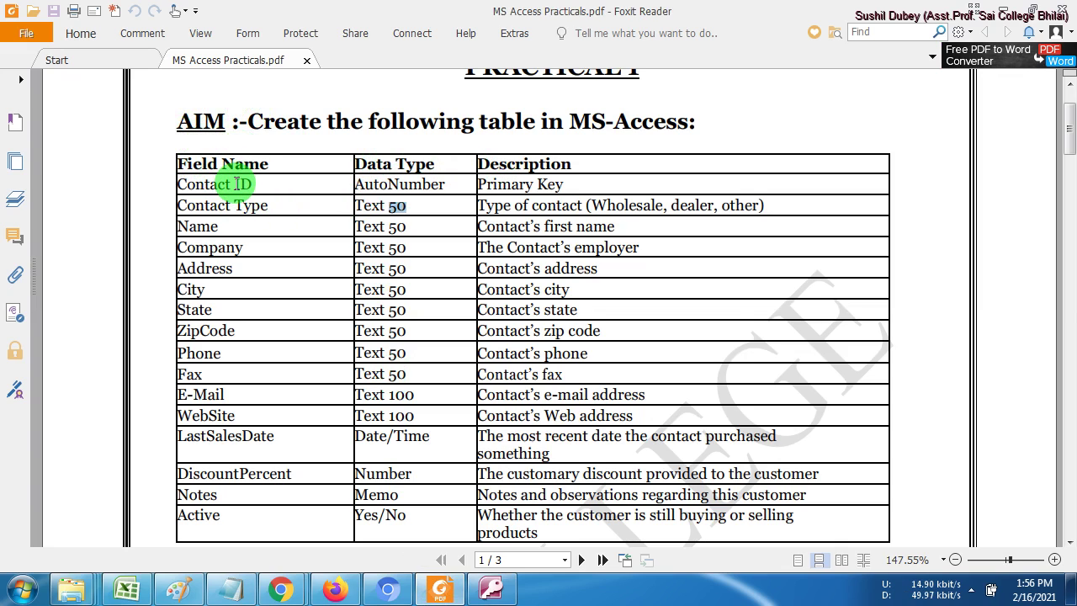
pyautogui.moveTo(489, 596)
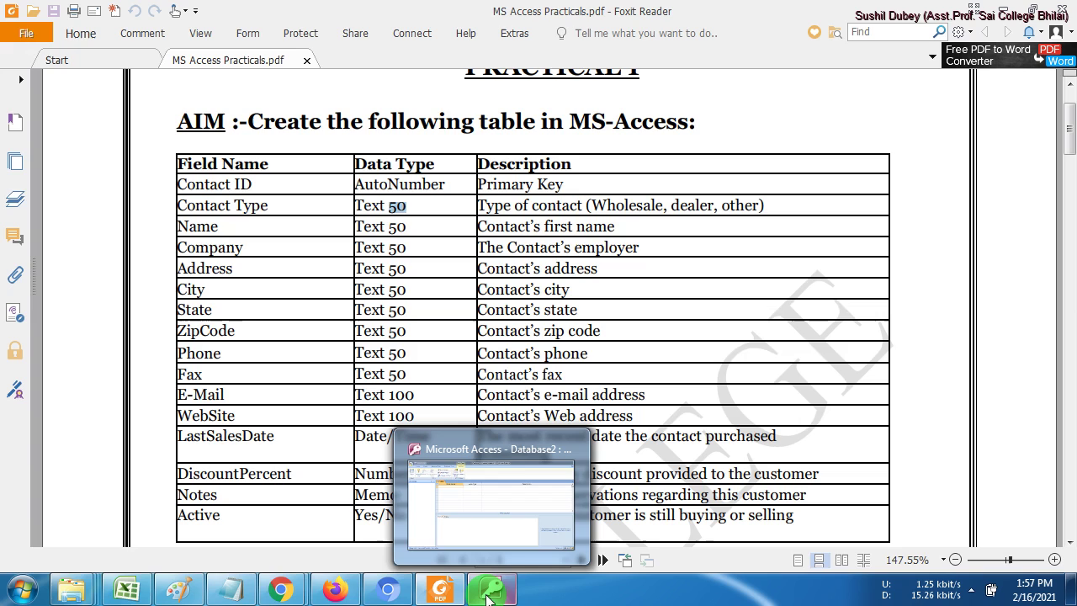
pyautogui.click(199, 177)
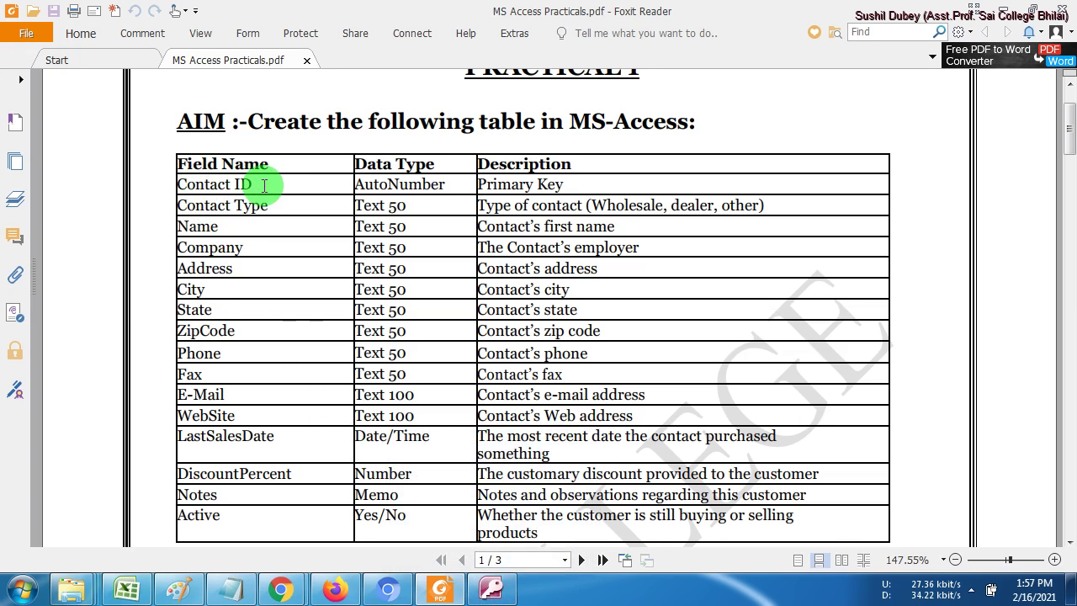
pyautogui.moveTo(259, 185); pyautogui.dragTo(168, 181)
pyautogui.click(216, 180)
pyautogui.moveTo(253, 183); pyautogui.dragTo(176, 177)
pyautogui.rightClick(186, 188)
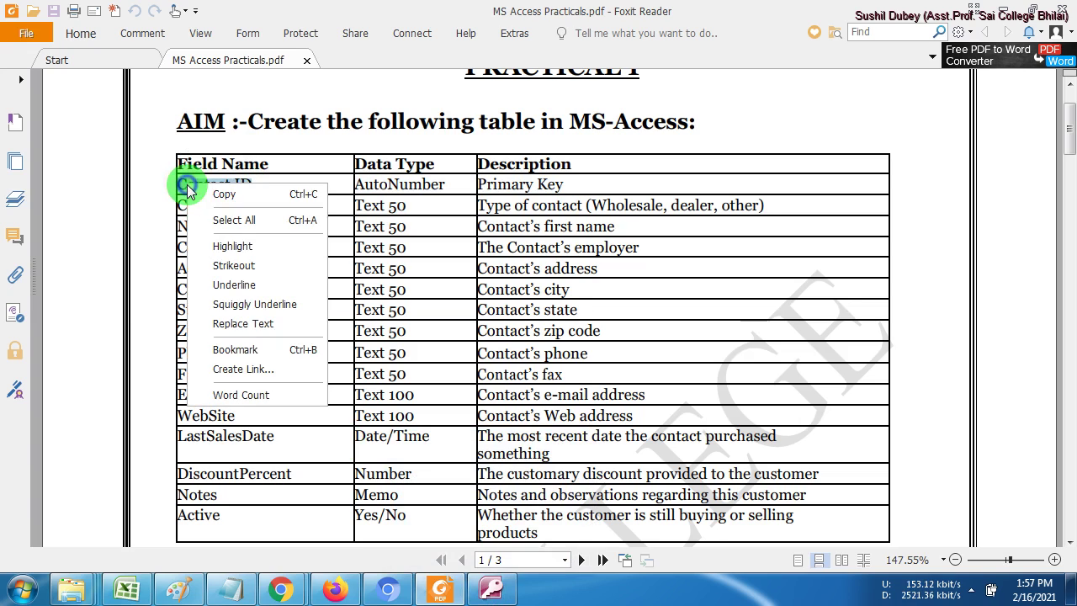
pyautogui.click(222, 194)
# Step: Return to Access, paste the copied text as the first field name and edit it to Contact_ID
pyautogui.moveTo(285, 597)
pyautogui.click(412, 481)
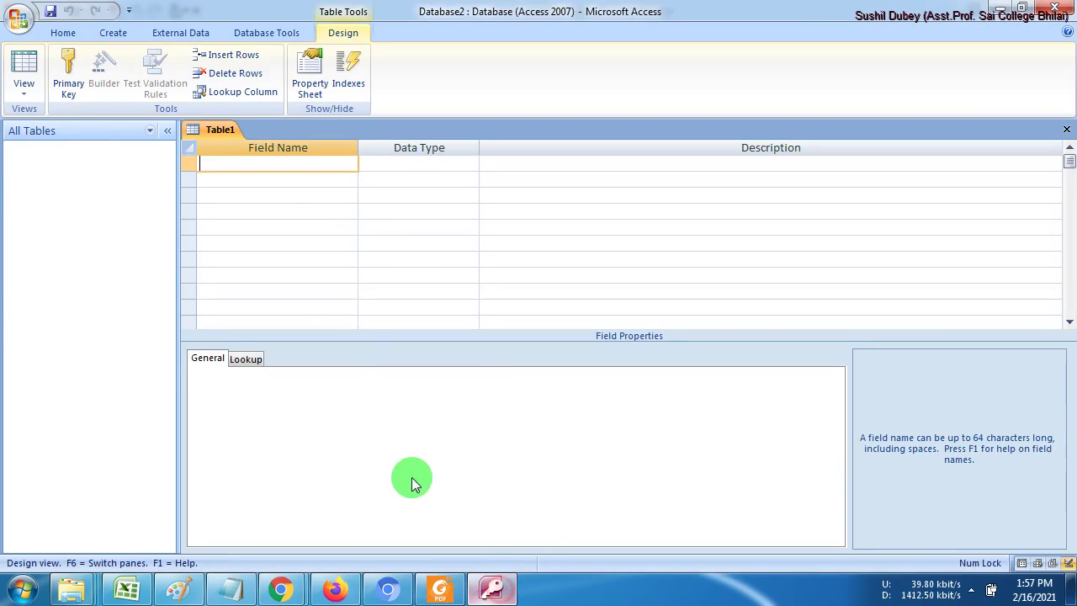
pyautogui.rightClick(271, 168)
pyautogui.click(305, 239)
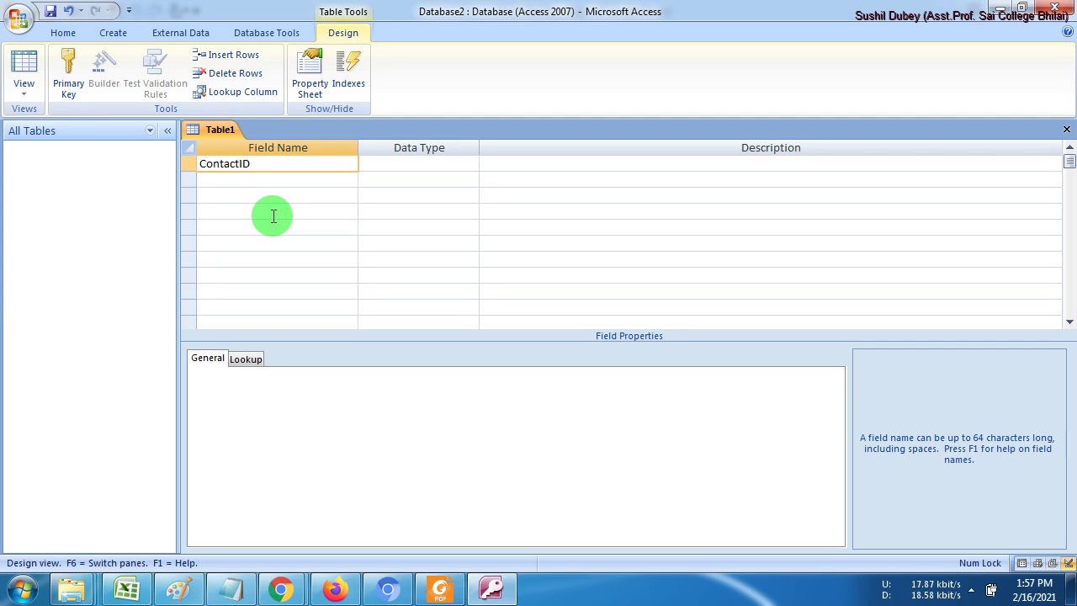
# Step: Check the PDF for the Contact_ID field's data type and set it to AutoNumber in Access
pyautogui.click(383, 163)
pyautogui.click(461, 592)
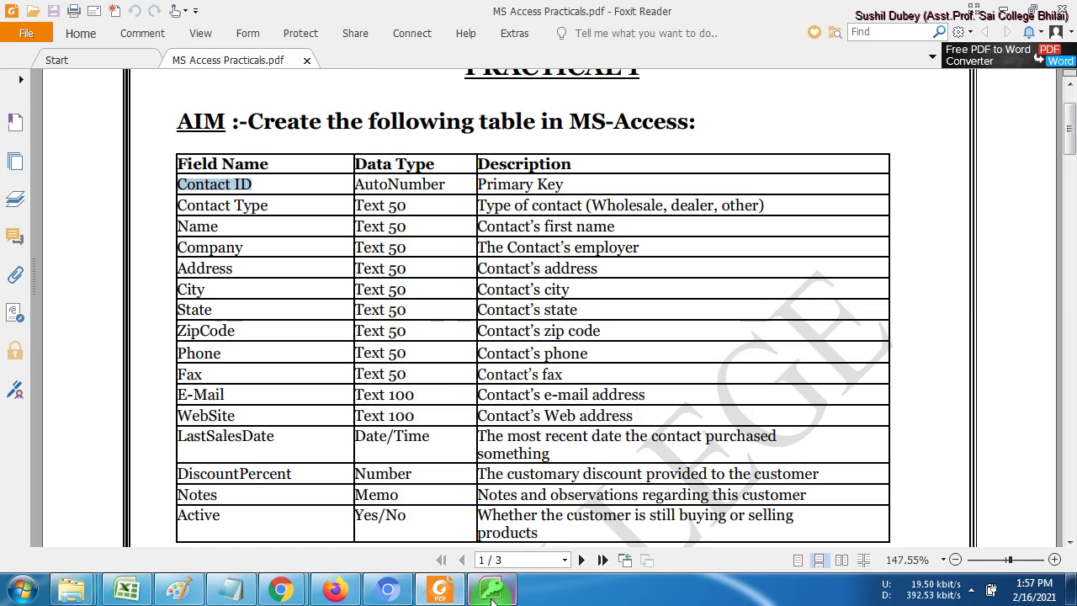
pyautogui.click(491, 590)
pyautogui.click(470, 165)
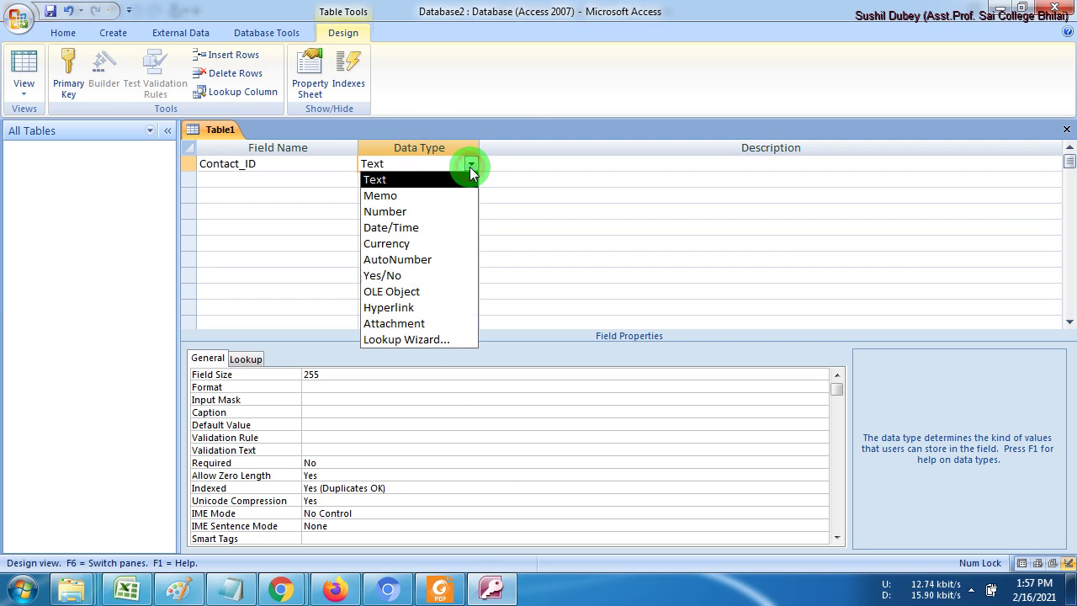
pyautogui.click(425, 259)
# Step: Check the PDF for the Contact_ID field's description and enter Primary Key in Access
pyautogui.click(523, 160)
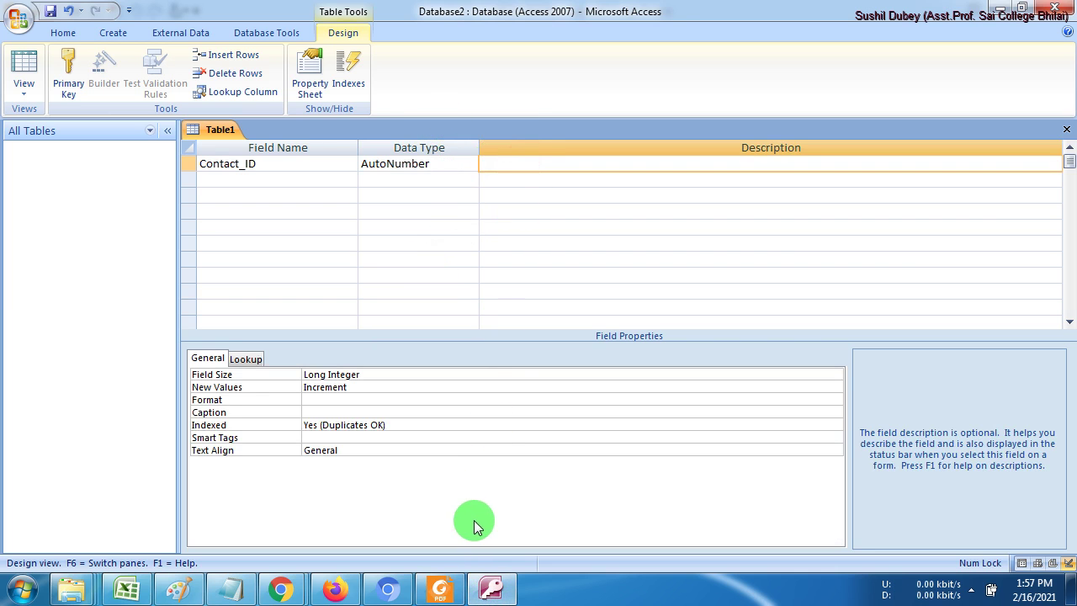
pyautogui.click(441, 591)
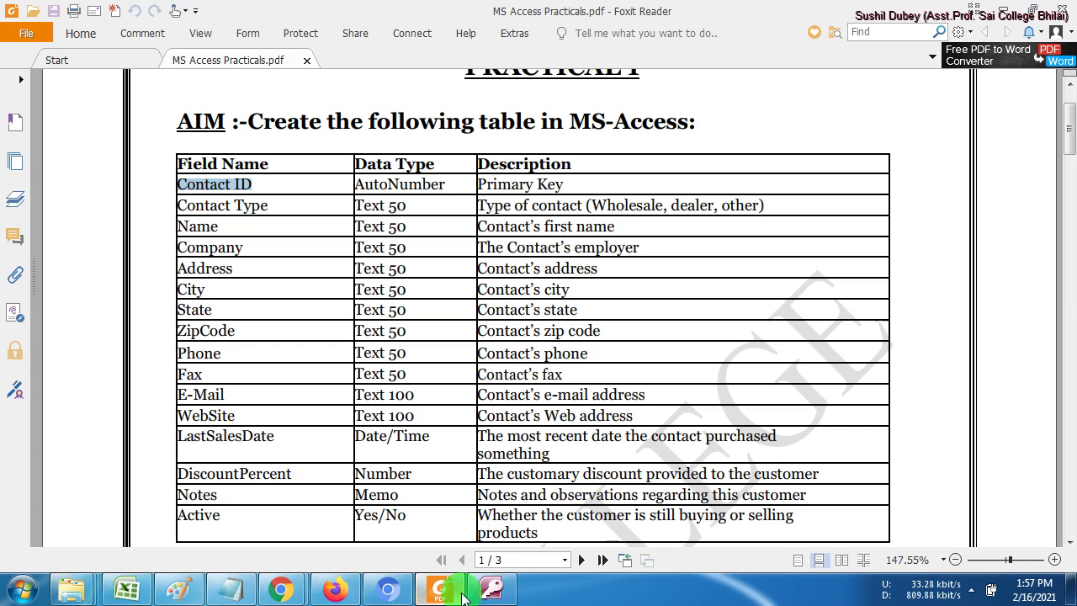
pyautogui.click(491, 589)
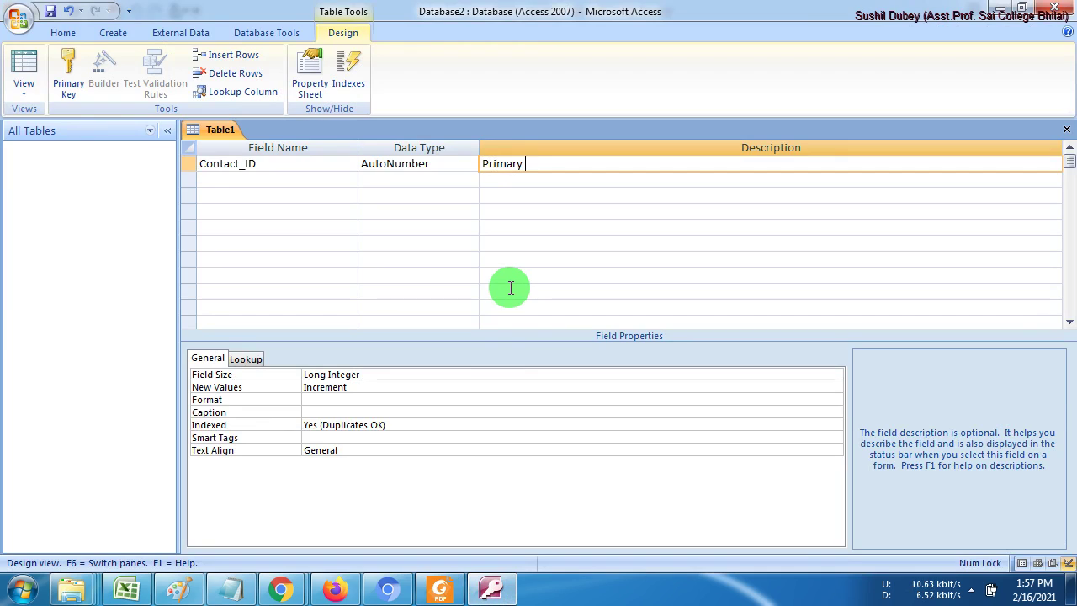
pyautogui.click(276, 176)
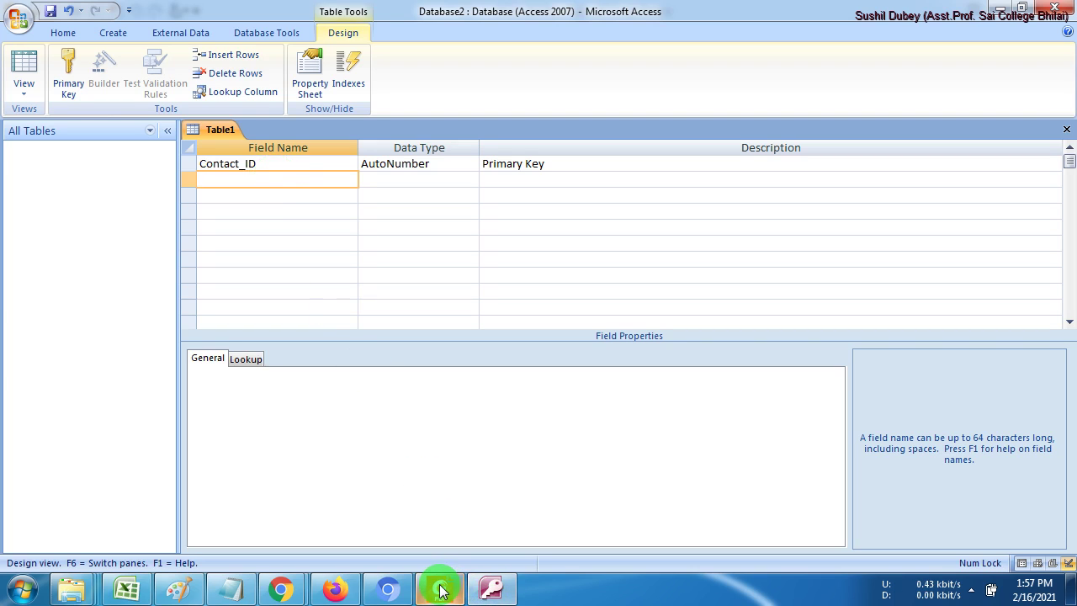
# Step: Switch to the PDF, reduce its window to the right-hand part of the screen and enlarge the page to 94.48%
pyautogui.moveTo(476, 598)
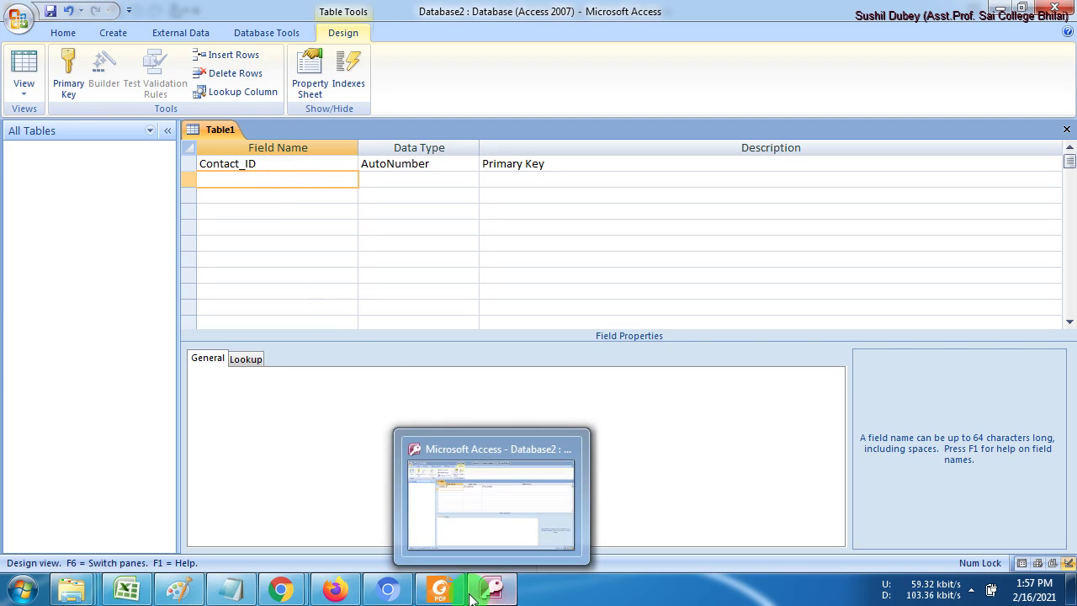
pyautogui.click(440, 589)
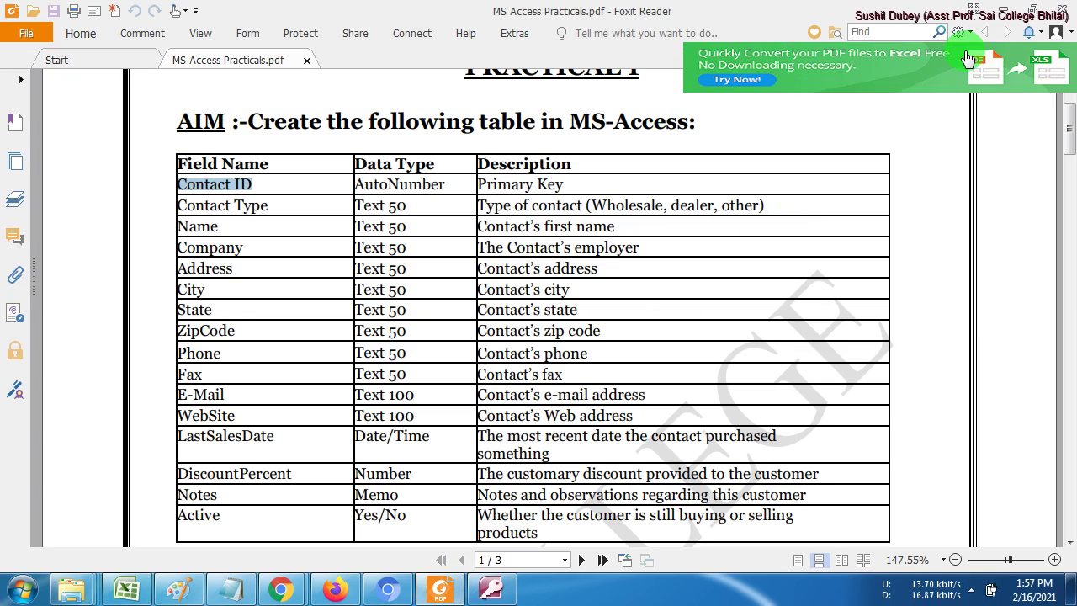
pyautogui.click(1028, 8)
pyautogui.moveTo(627, 12); pyautogui.dragTo(953, 18)
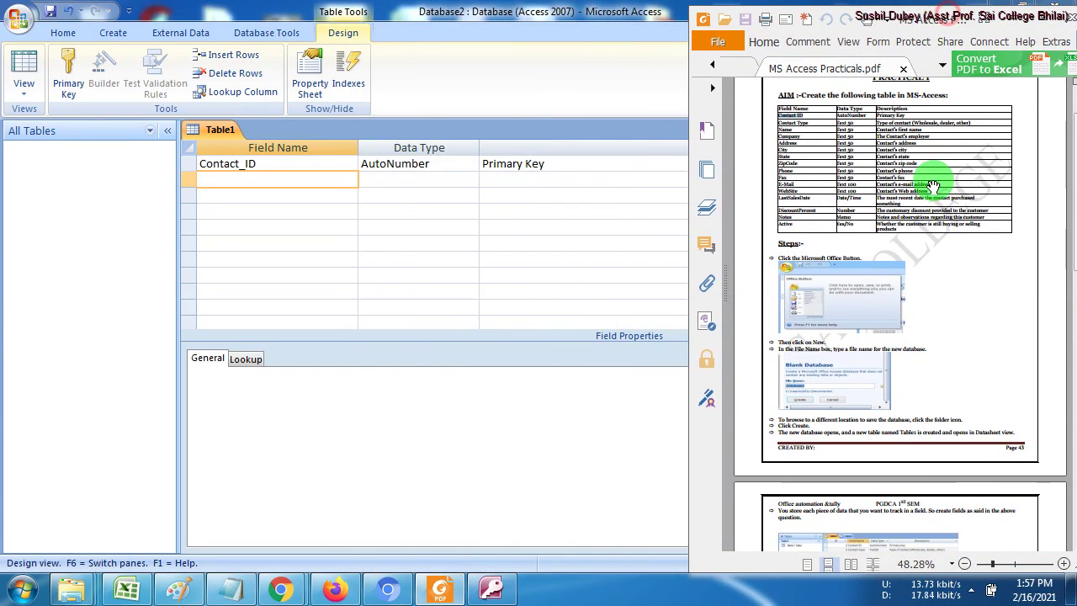
pyautogui.click(1065, 564)
pyautogui.click(1063, 565)
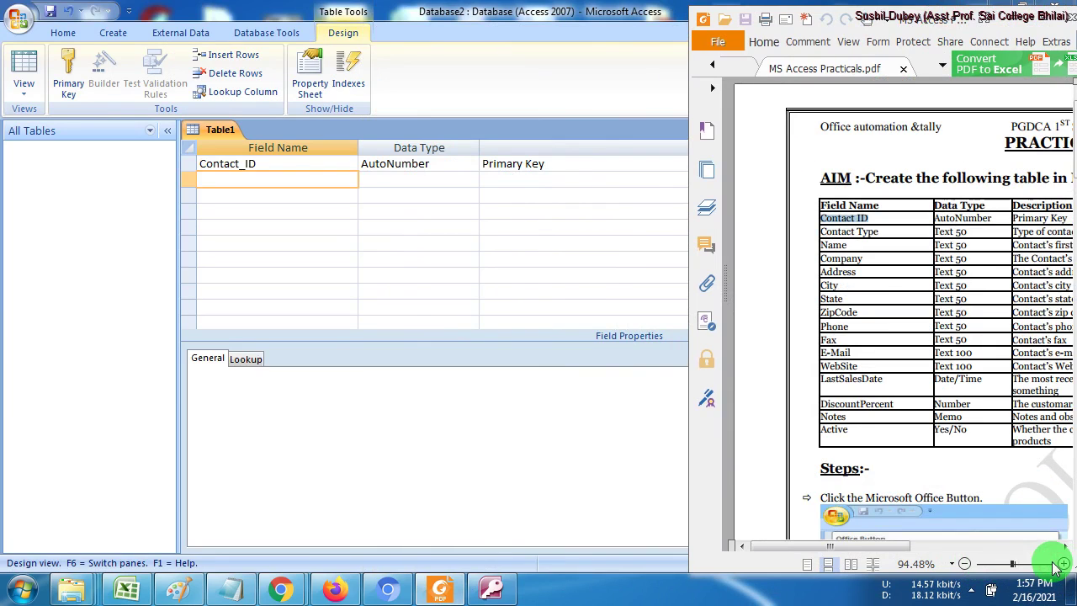
# Step: Resize the Access window to fill the space beside the PDF and collapse its Navigation Pane
pyautogui.click(658, 11)
pyautogui.click(1018, 12)
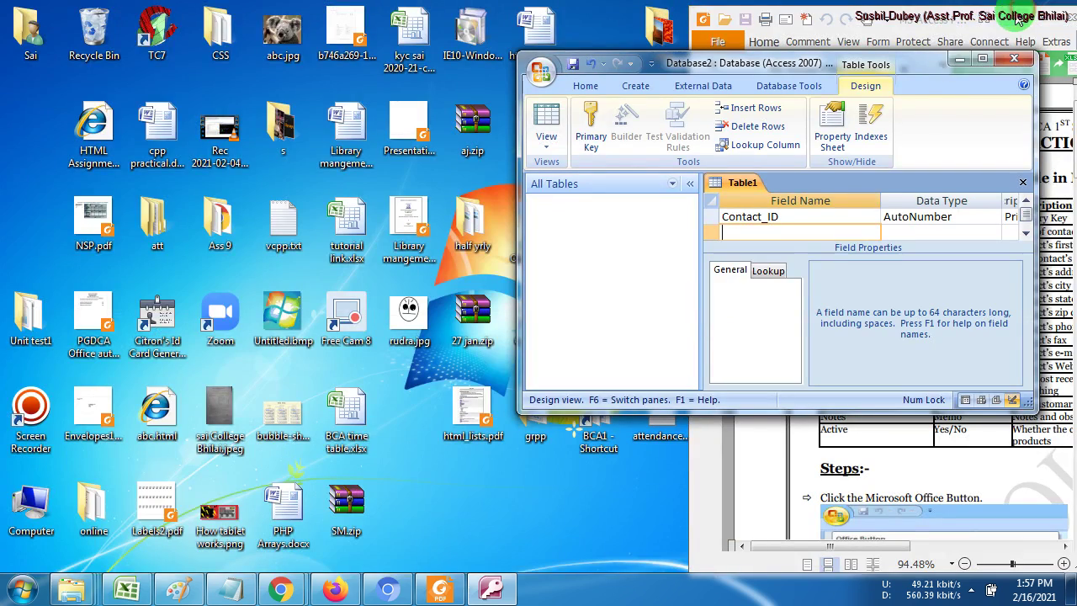
pyautogui.moveTo(909, 70); pyautogui.dragTo(402, 20)
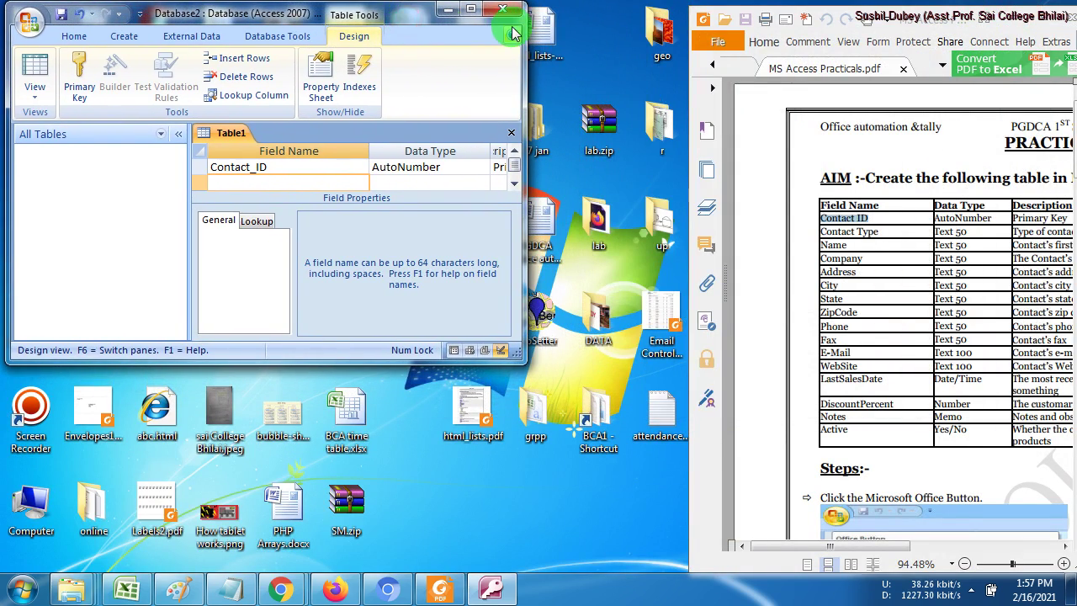
pyautogui.moveTo(518, 358); pyautogui.dragTo(679, 572)
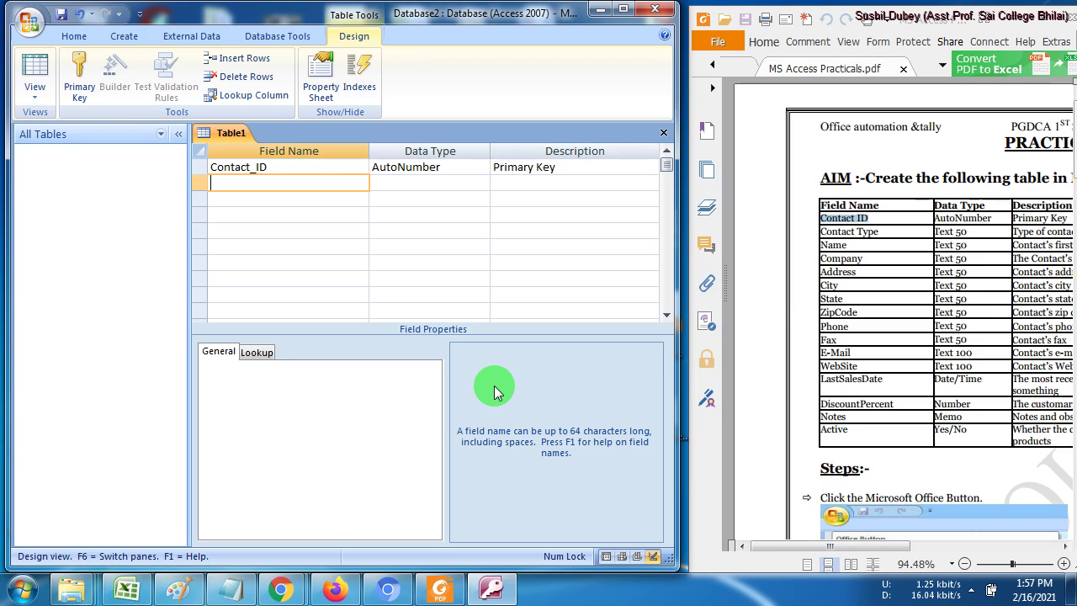
pyautogui.click(178, 134)
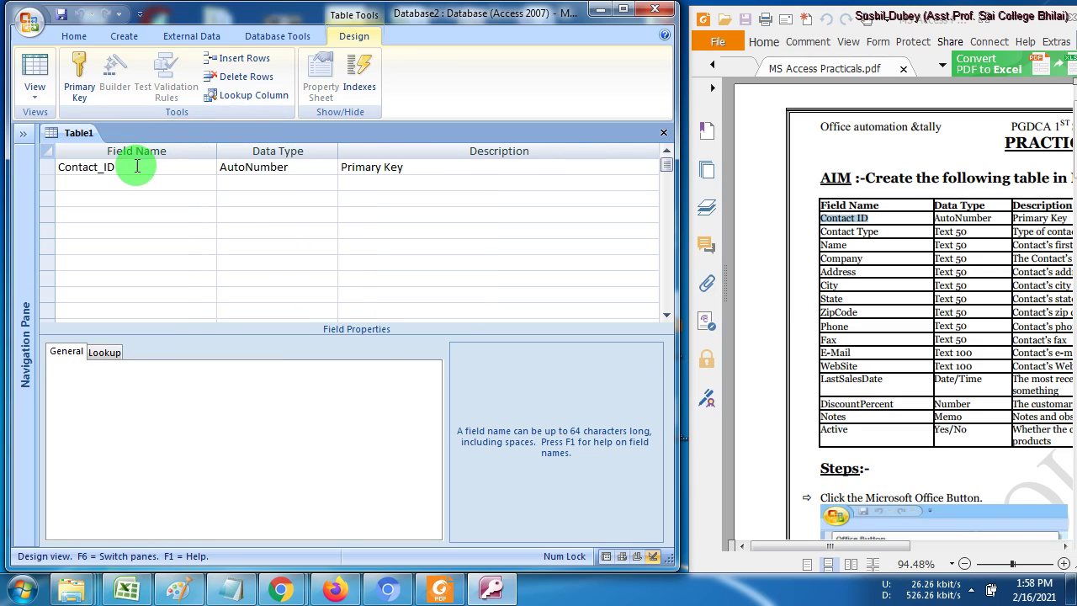
# Step: Add the Contact_Type field with the Text data type and a field size of 50
pyautogui.click(114, 183)
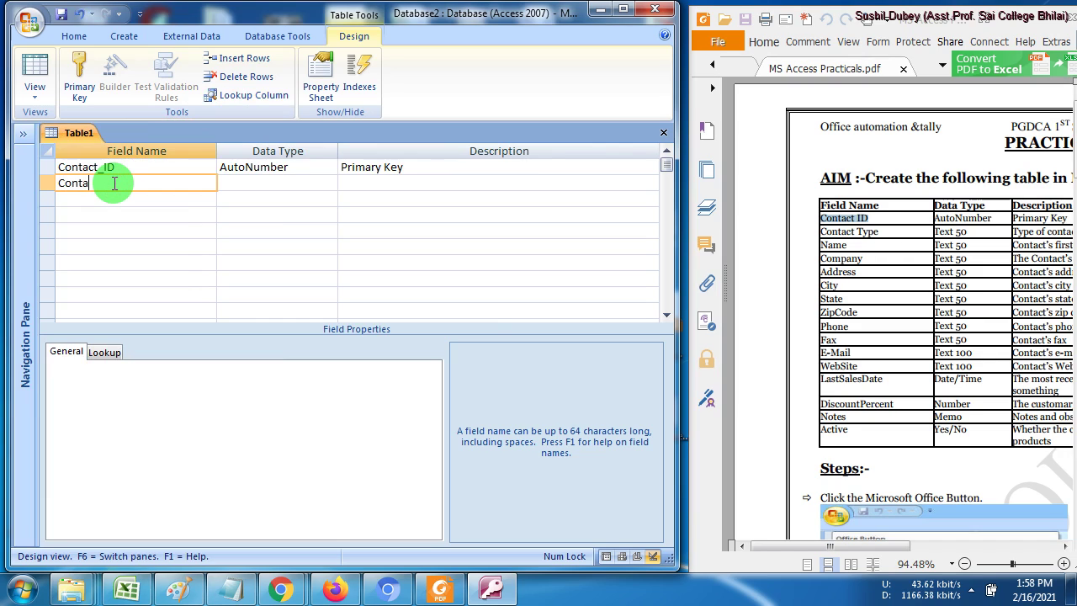
pyautogui.write('Contact_Ty')
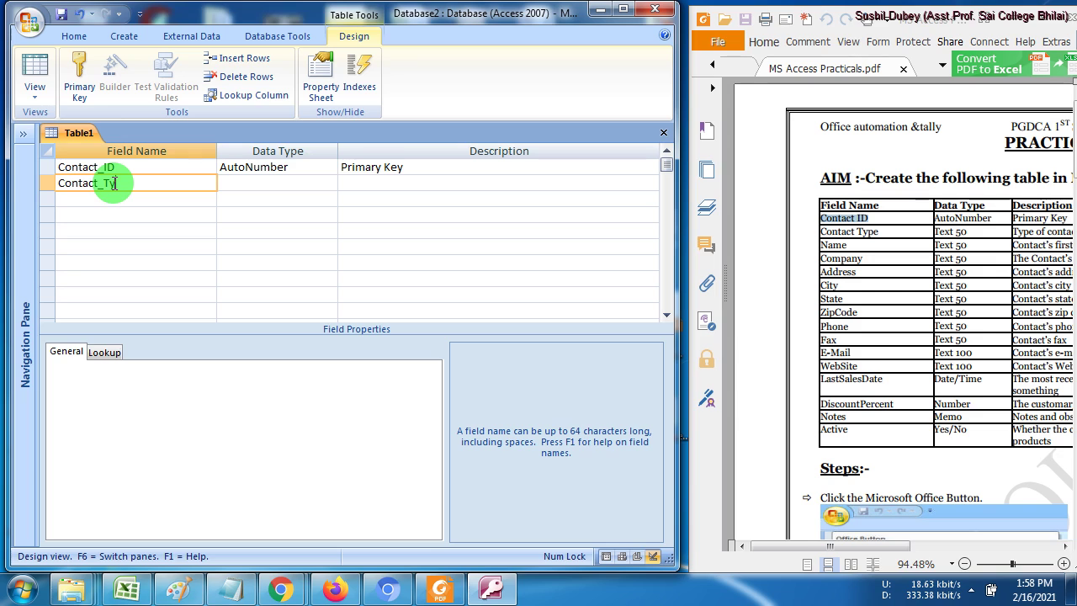
pyautogui.write('pe')
pyautogui.press('Tab')
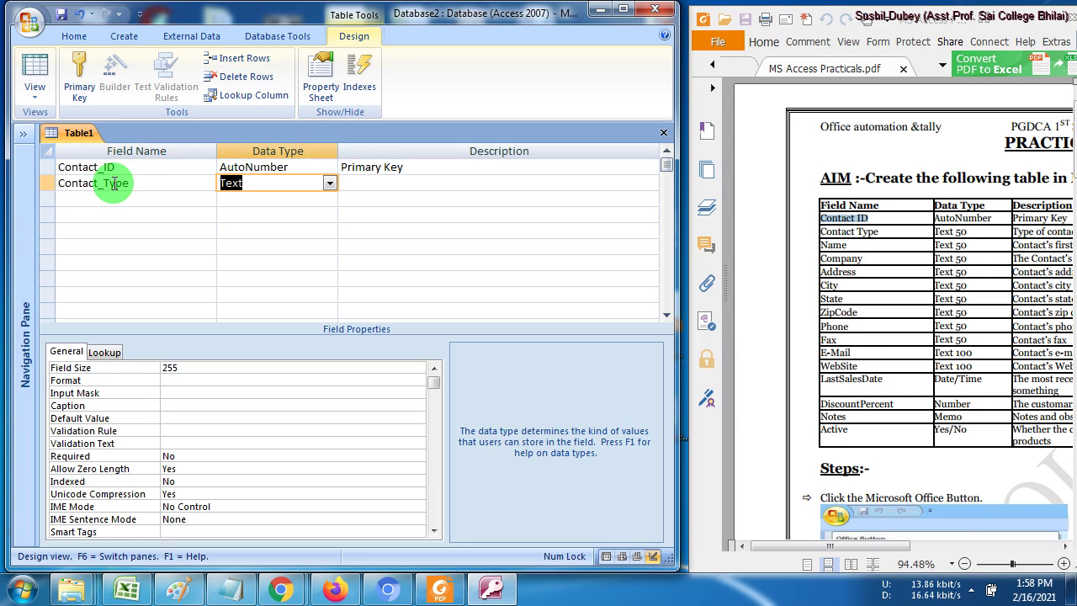
pyautogui.write('t')
pyautogui.click(240, 183)
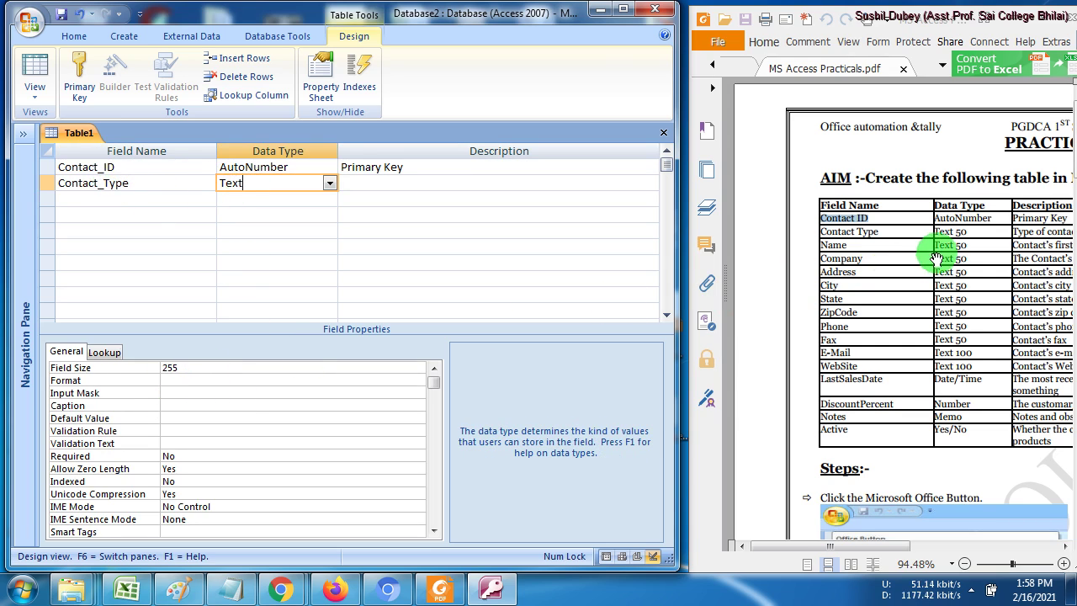
pyautogui.click(158, 368)
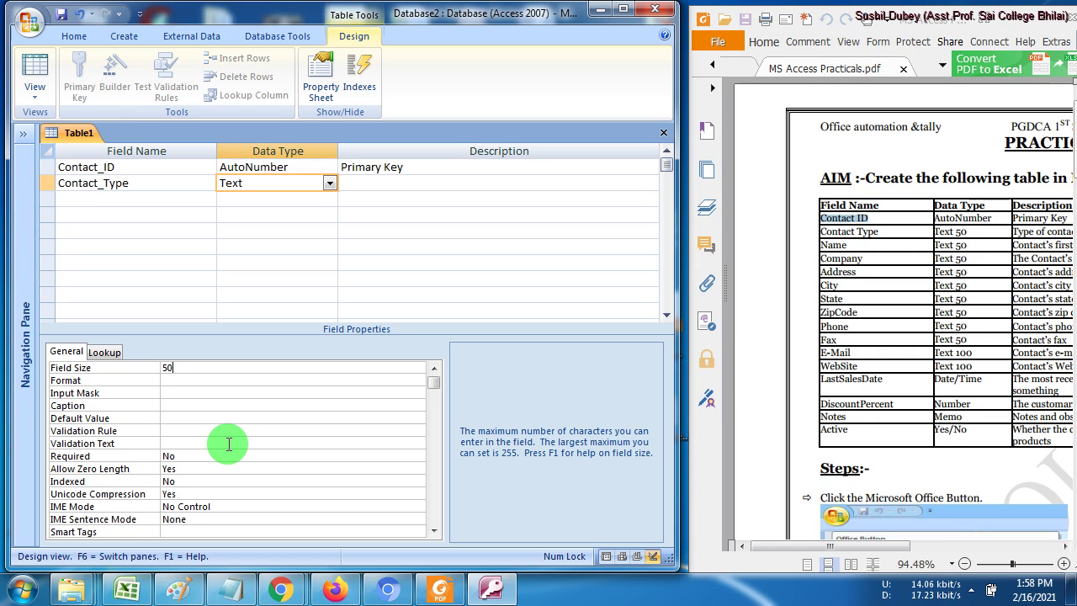
pyautogui.click(194, 392)
pyautogui.click(192, 380)
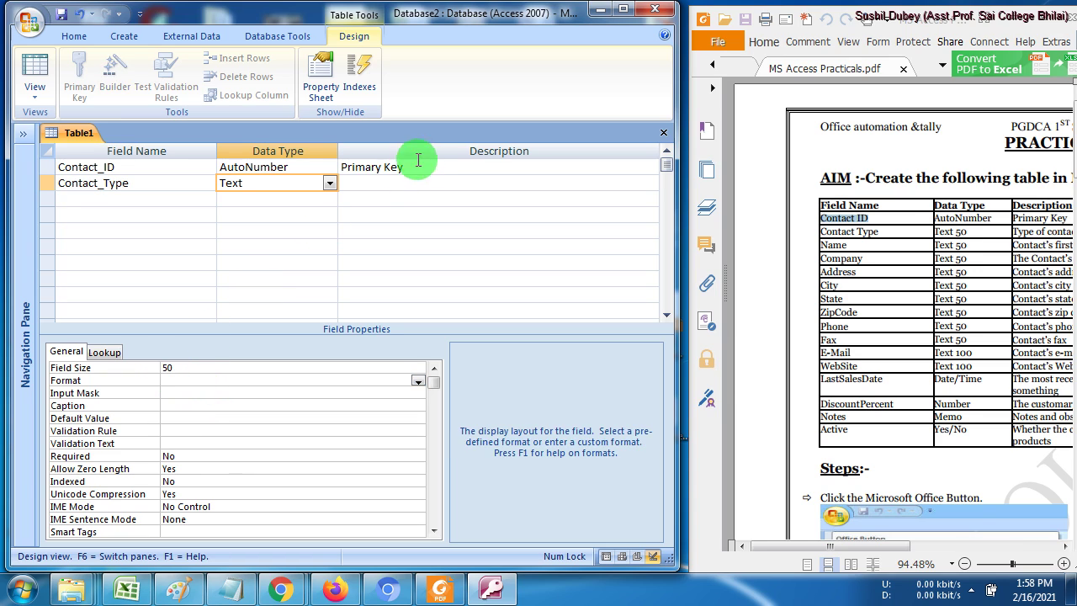
# Step: Check the PDF for the Contact_Type field's description and enter Type of contact in Access
pyautogui.click(361, 187)
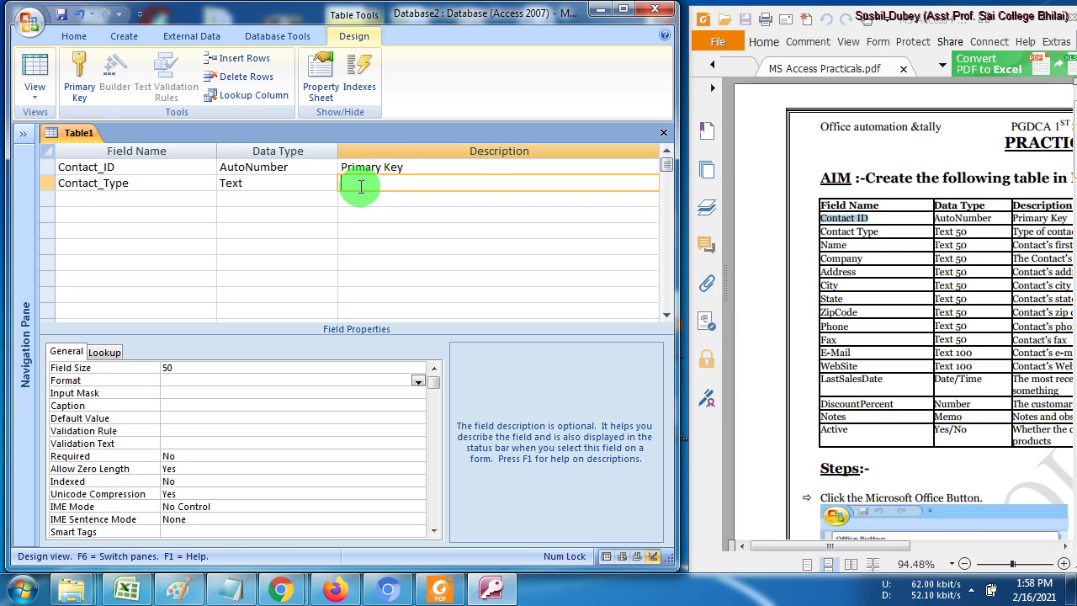
pyautogui.click(952, 252)
pyautogui.moveTo(943, 254); pyautogui.dragTo(966, 255)
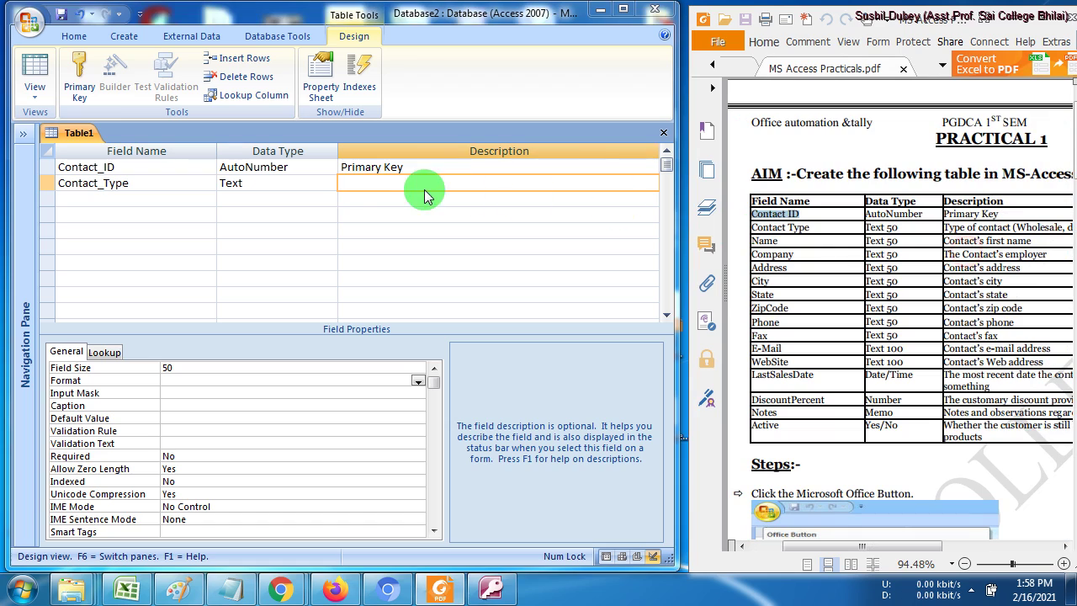
pyautogui.click(343, 183)
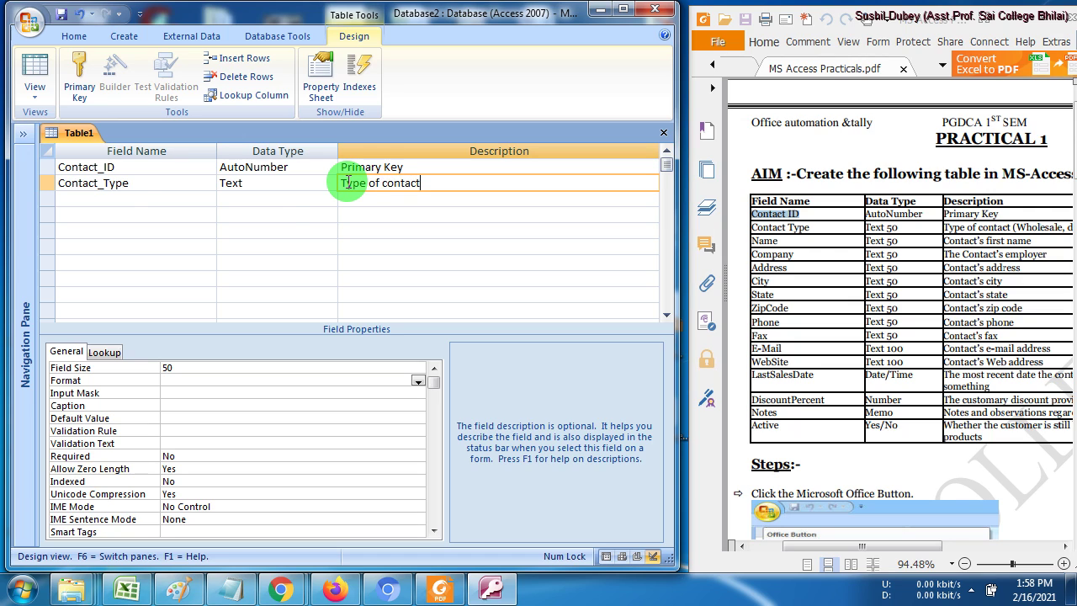
# Step: Add a CName field below Contact_Type with the Text data type and a field size of 50
pyautogui.click(115, 196)
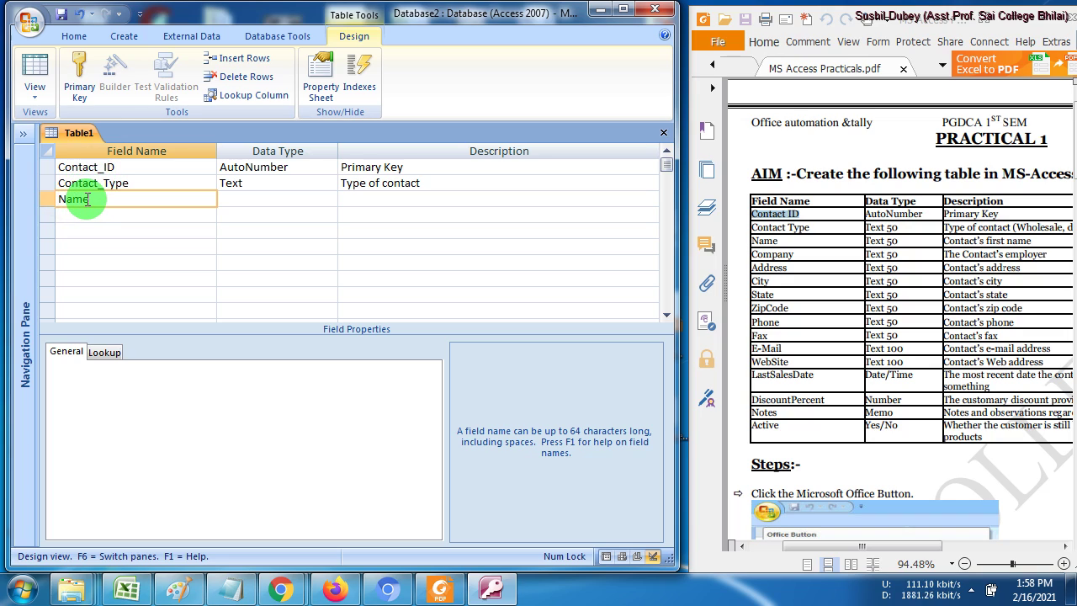
pyautogui.write('C')
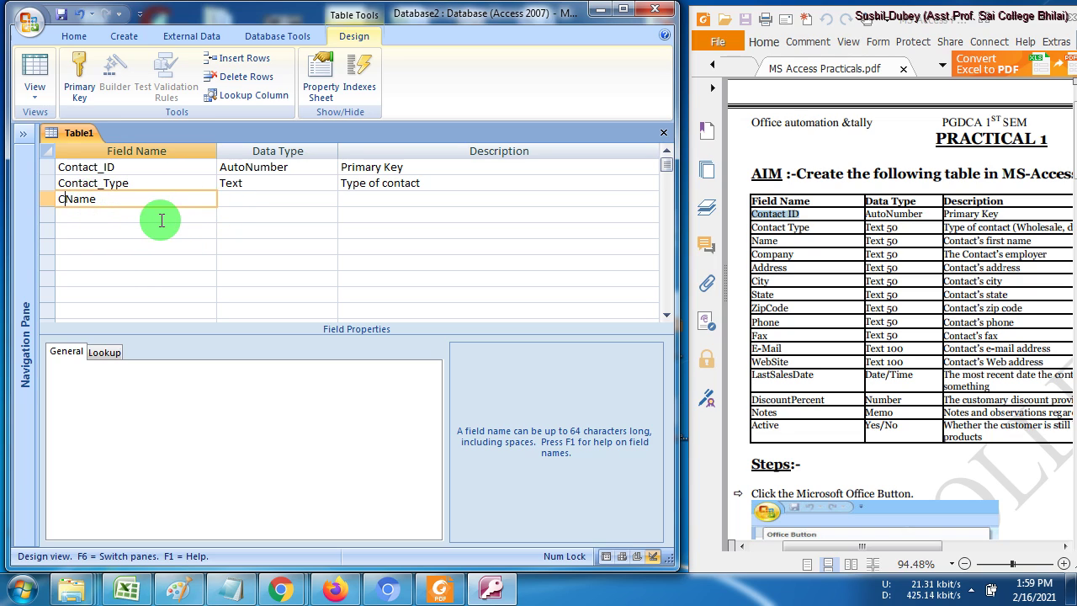
pyautogui.click(85, 202)
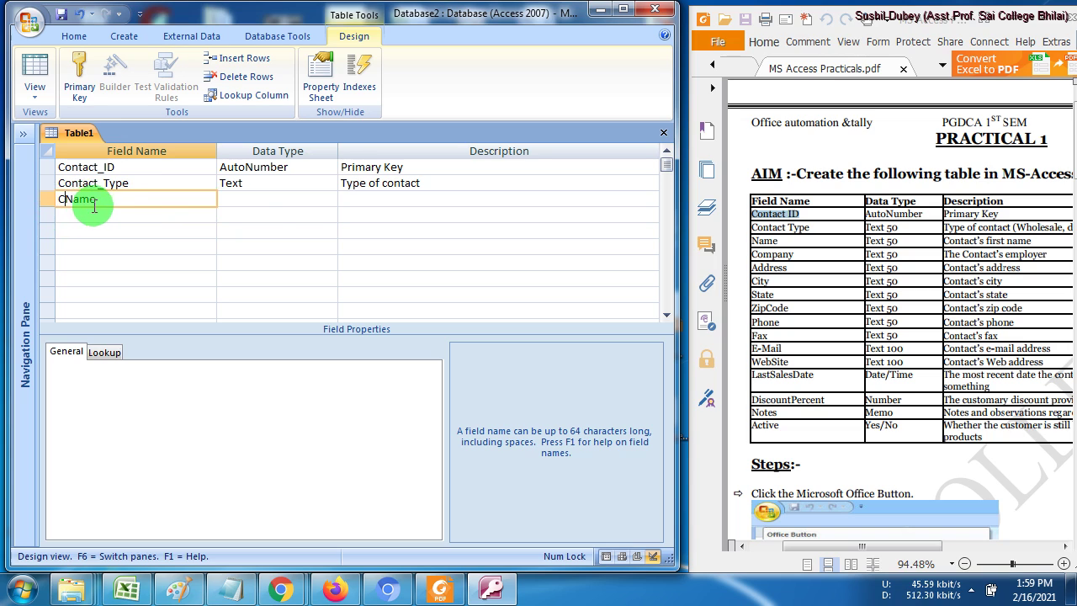
pyautogui.click(251, 202)
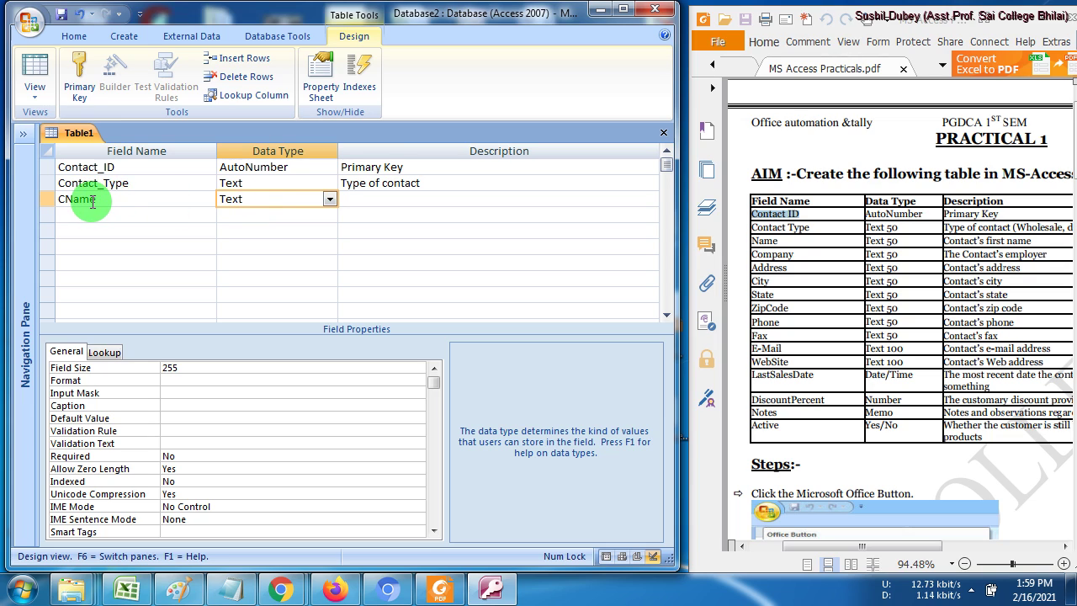
pyautogui.click(139, 368)
pyautogui.write('50')
# Step: Enter Contact first name as the description of the CName field
pyautogui.click(362, 199)
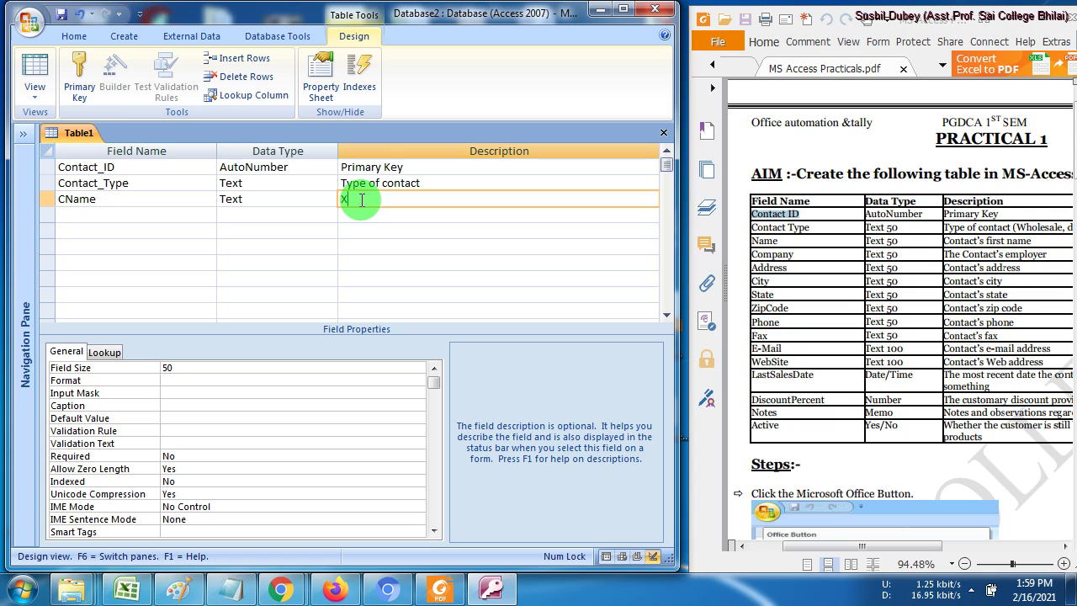
pyautogui.write('Conta')
pyautogui.press('BackSpace')
pyautogui.write('first name')
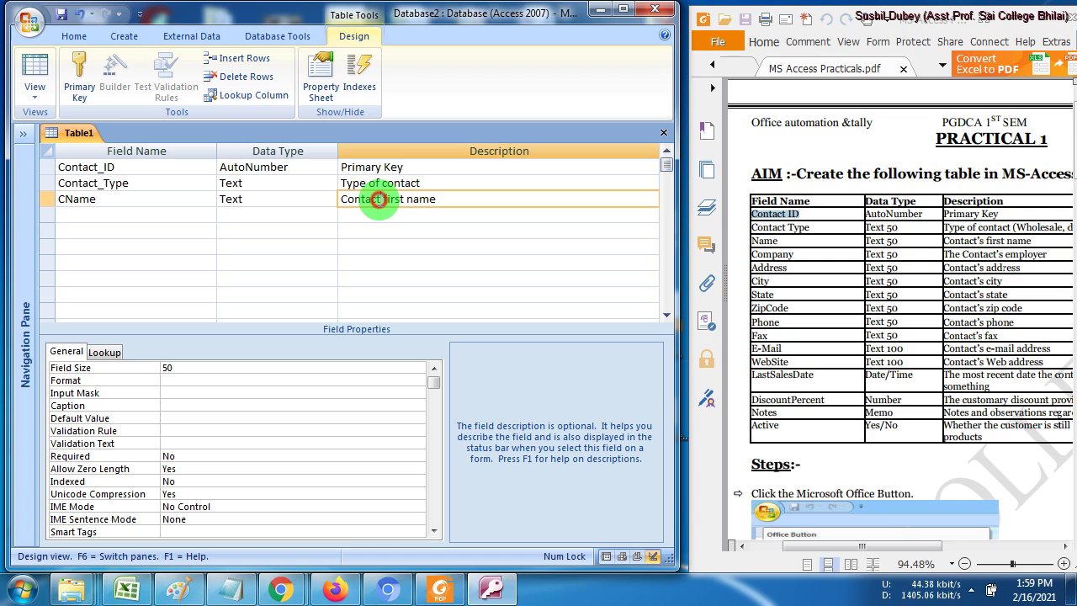
pyautogui.click(118, 213)
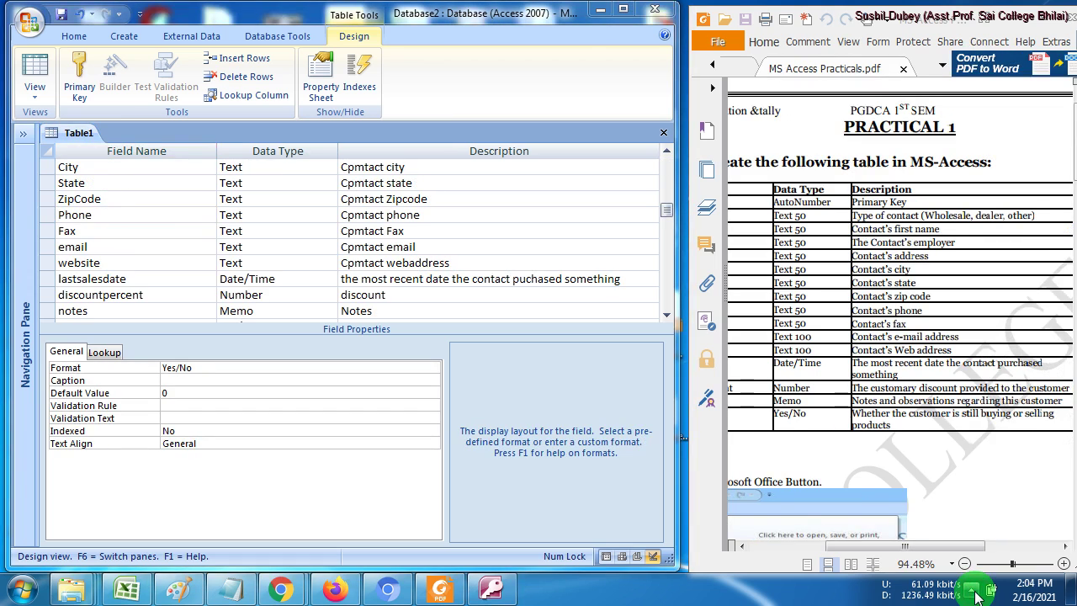
pyautogui.click(974, 591)
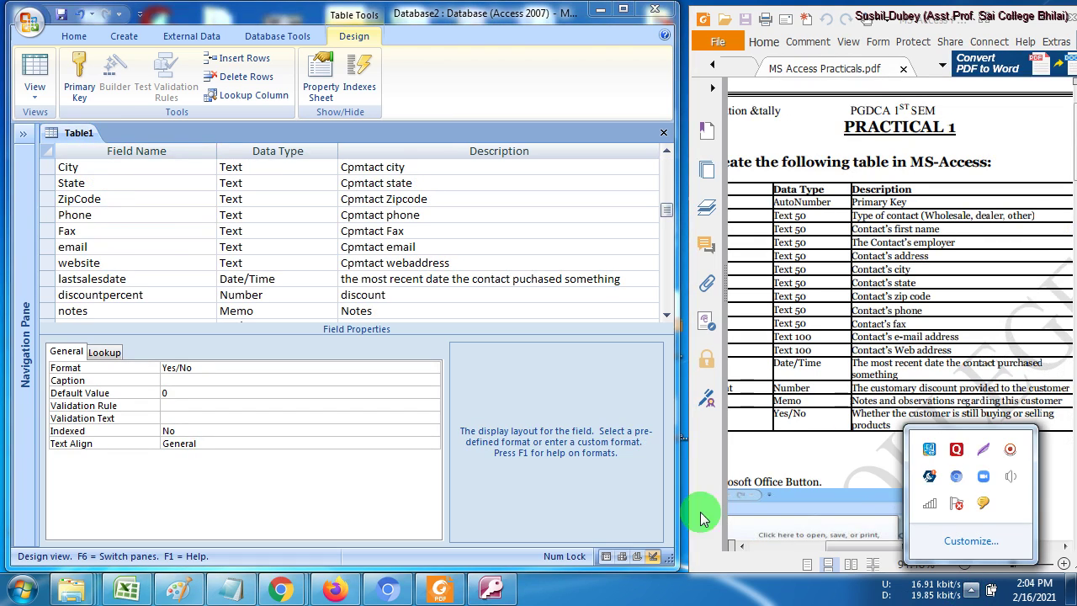
pyautogui.click(667, 178)
pyautogui.click(666, 166)
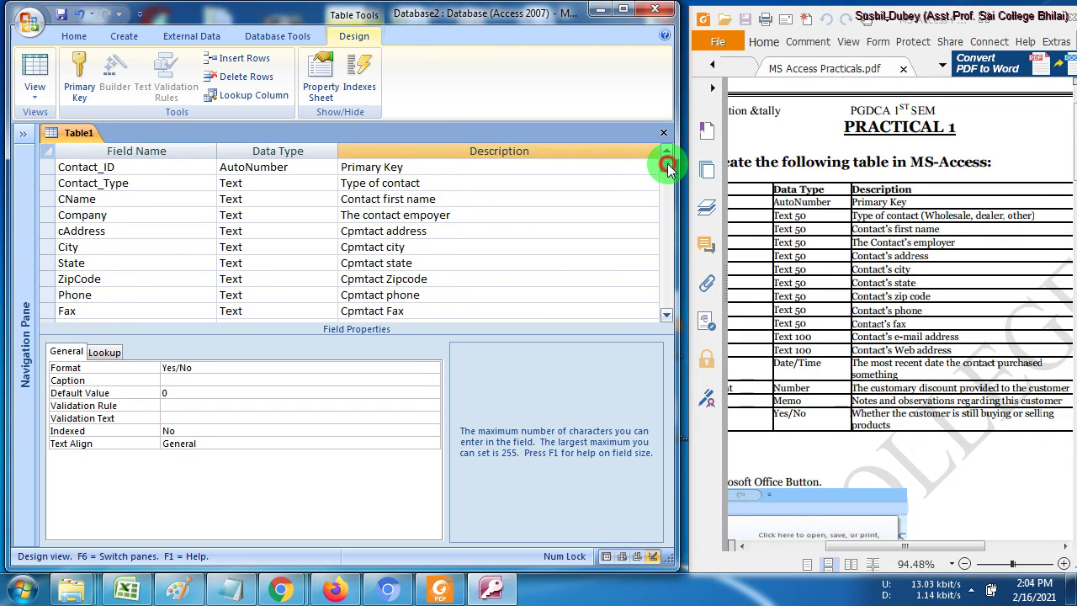
# Step: Maximize the PDF window, then switch to Access, maximize it and expand its Navigation Pane
pyautogui.doubleClick(1010, 19)
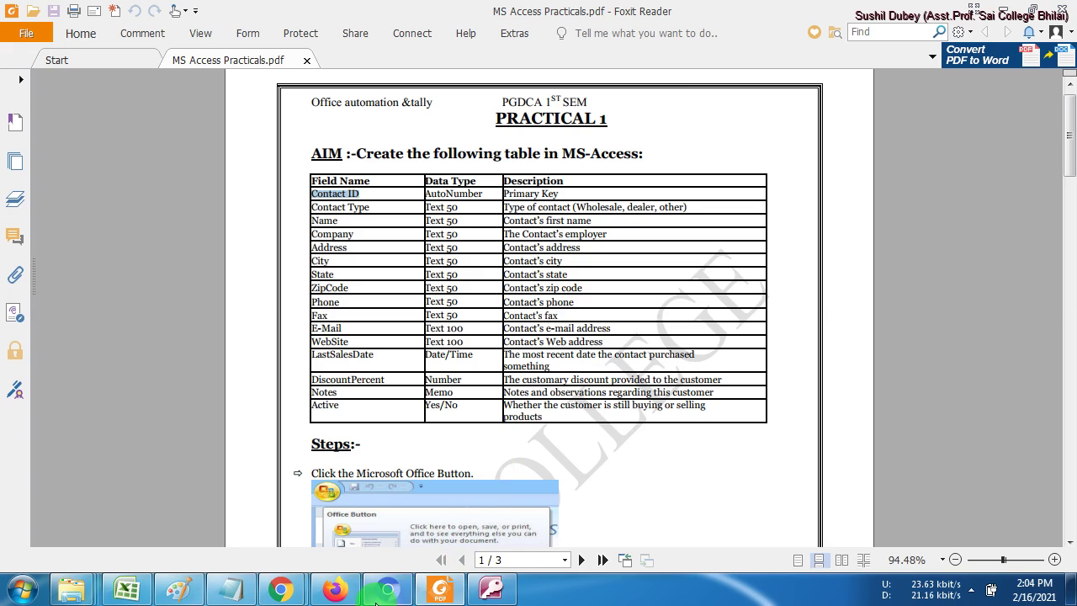
pyautogui.click(492, 588)
pyautogui.click(618, 13)
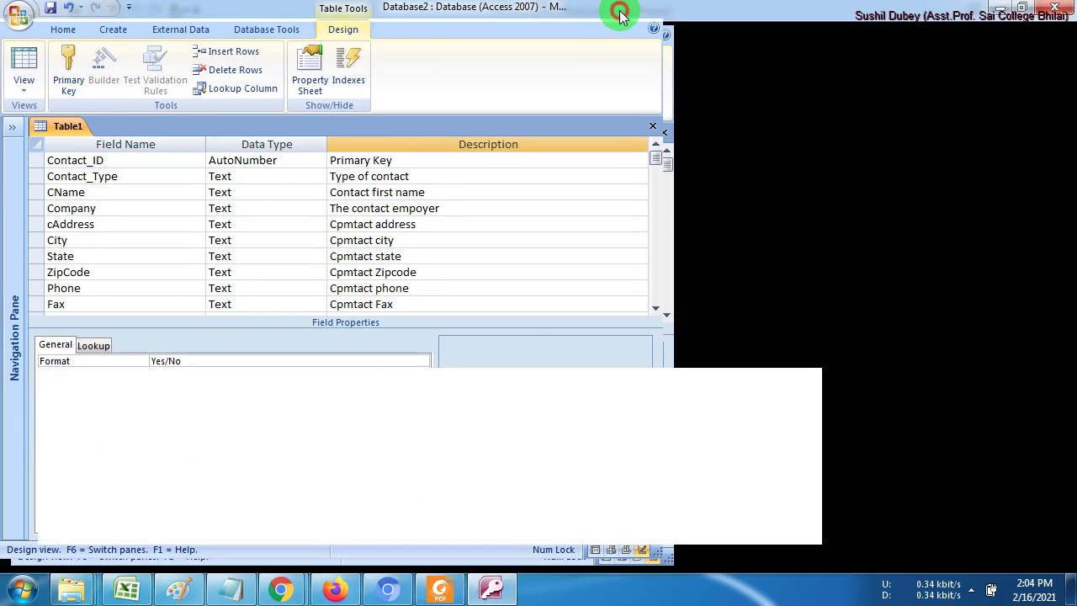
pyautogui.click(12, 132)
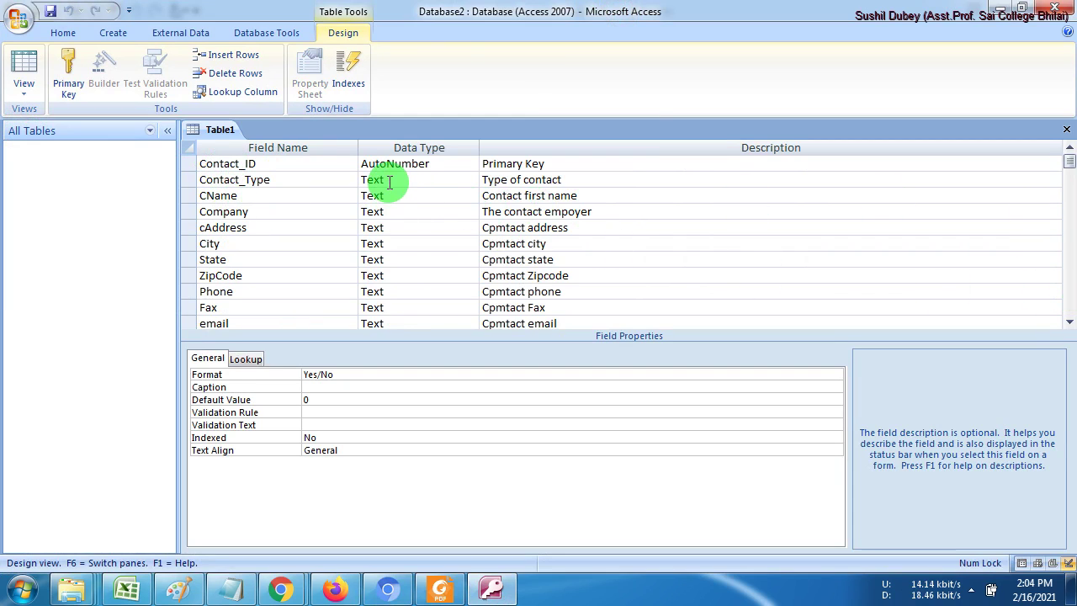
# Step: Check the Contact_Type field's size and review the field list down to its last entry
pyautogui.click(436, 184)
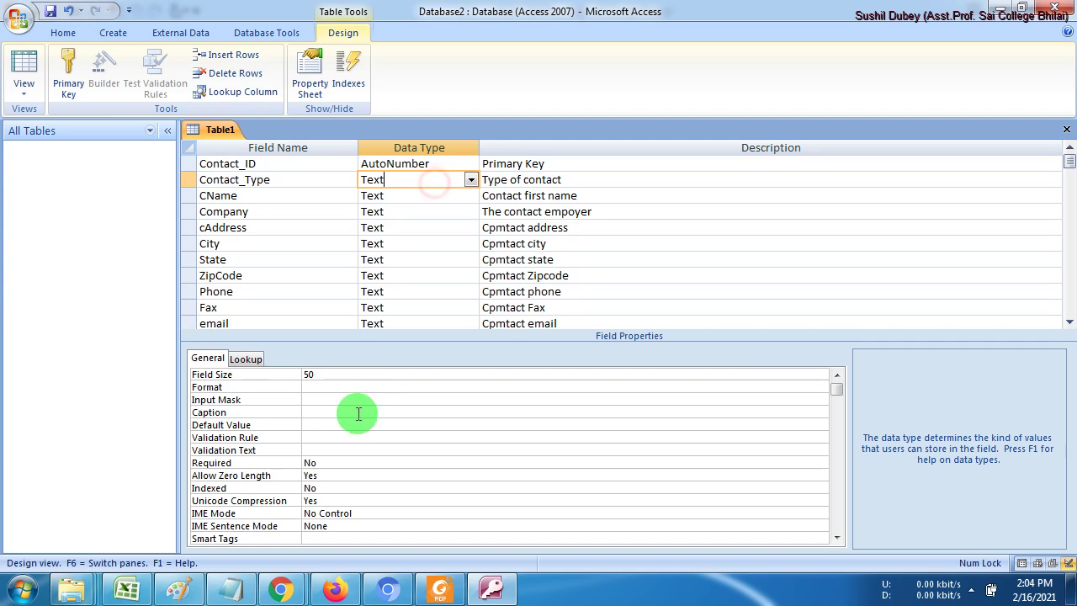
pyautogui.click(611, 214)
pyautogui.scroll(-5, 614, 245)
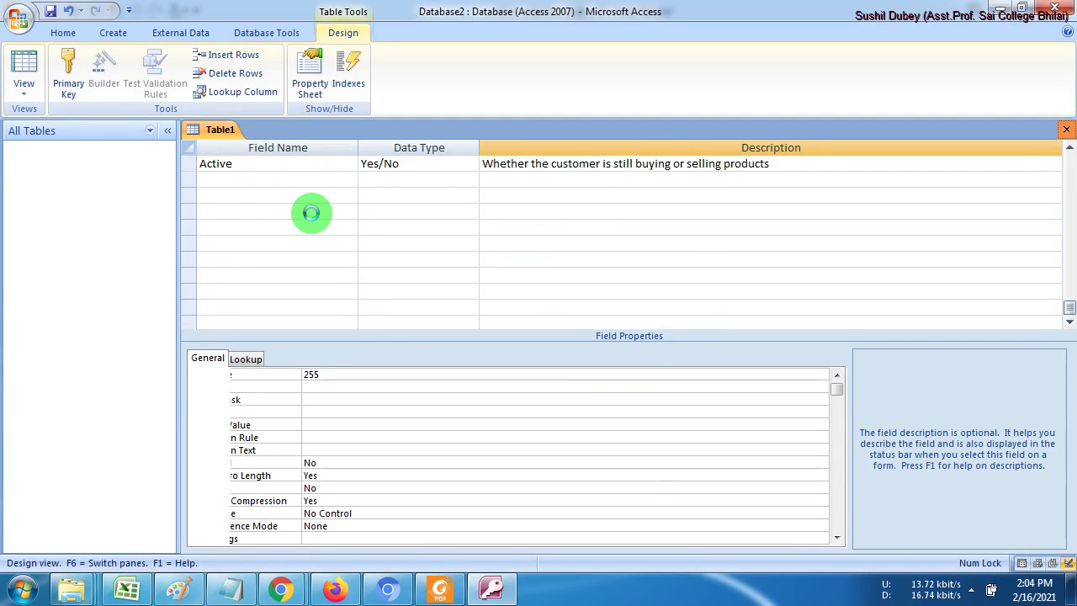
# Step: Save the table under the name Product on closing, declining to create a primary key
pyautogui.click(474, 336)
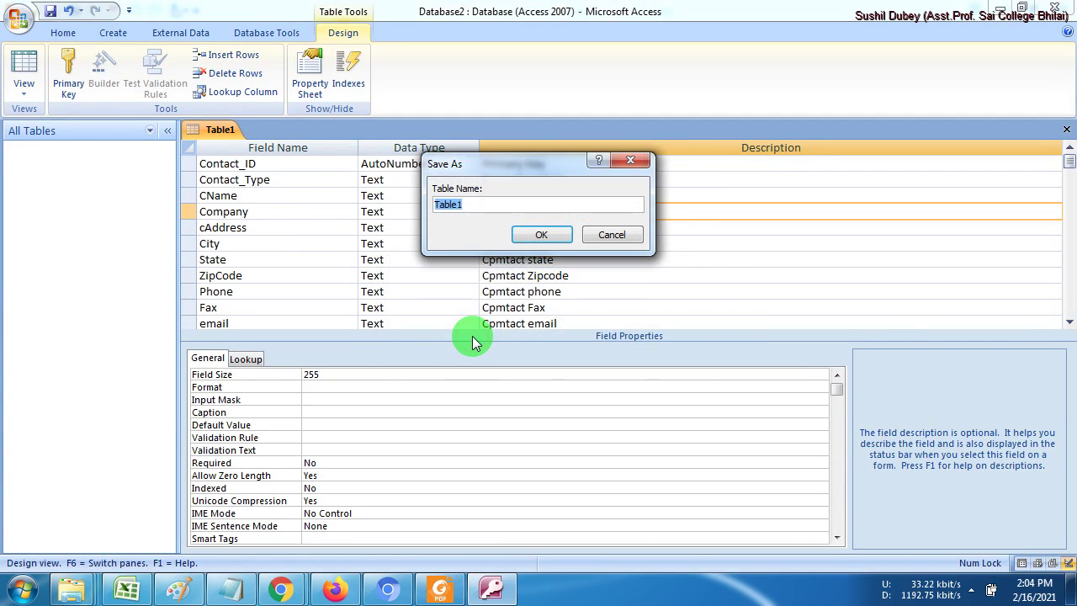
pyautogui.write('Produc')
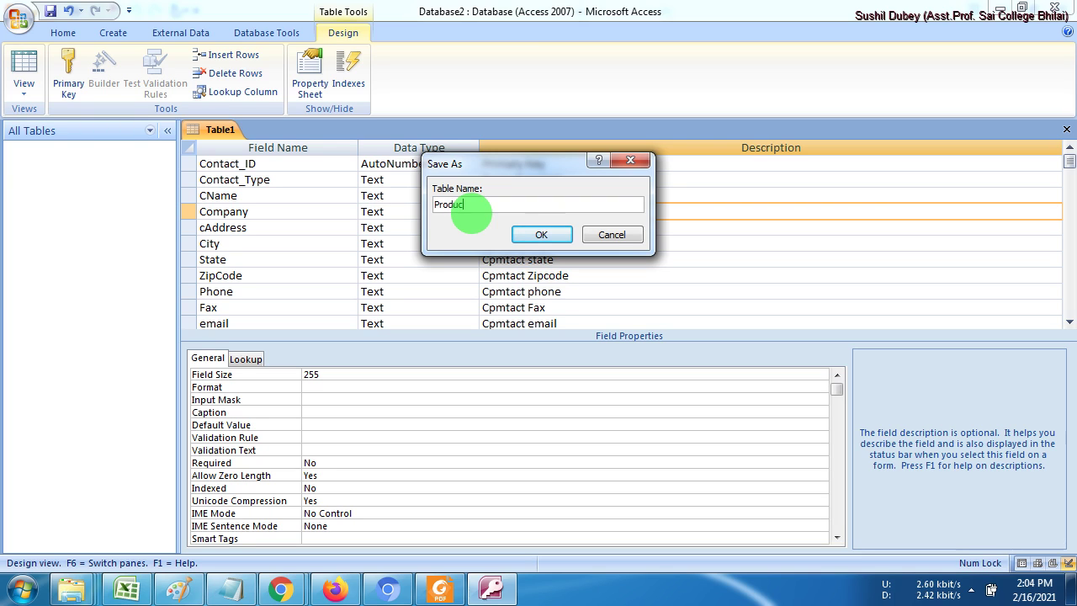
pyautogui.write('t')
pyautogui.click(545, 232)
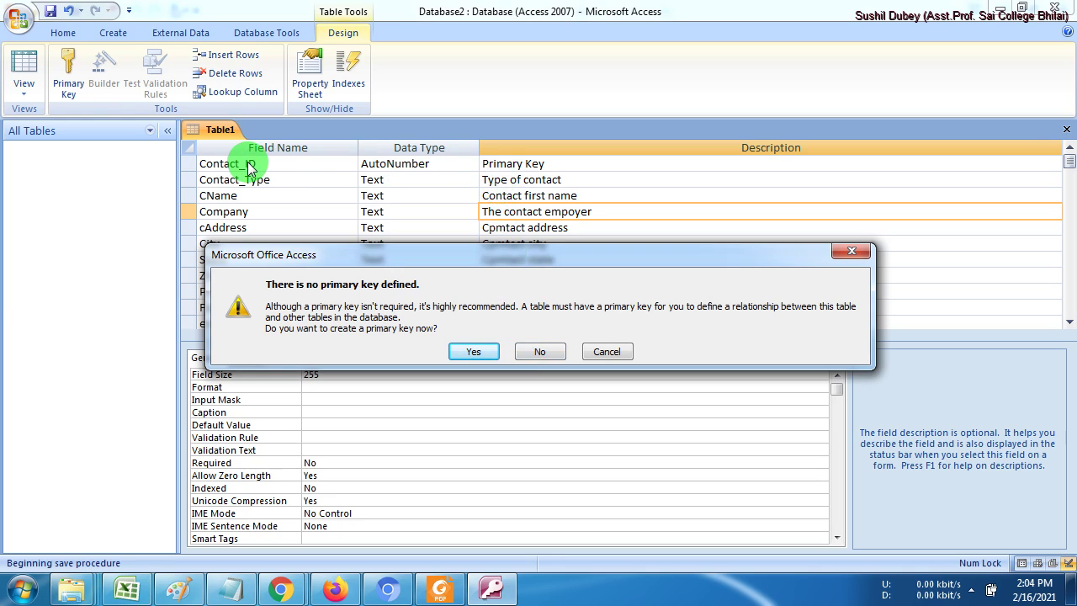
pyautogui.click(540, 351)
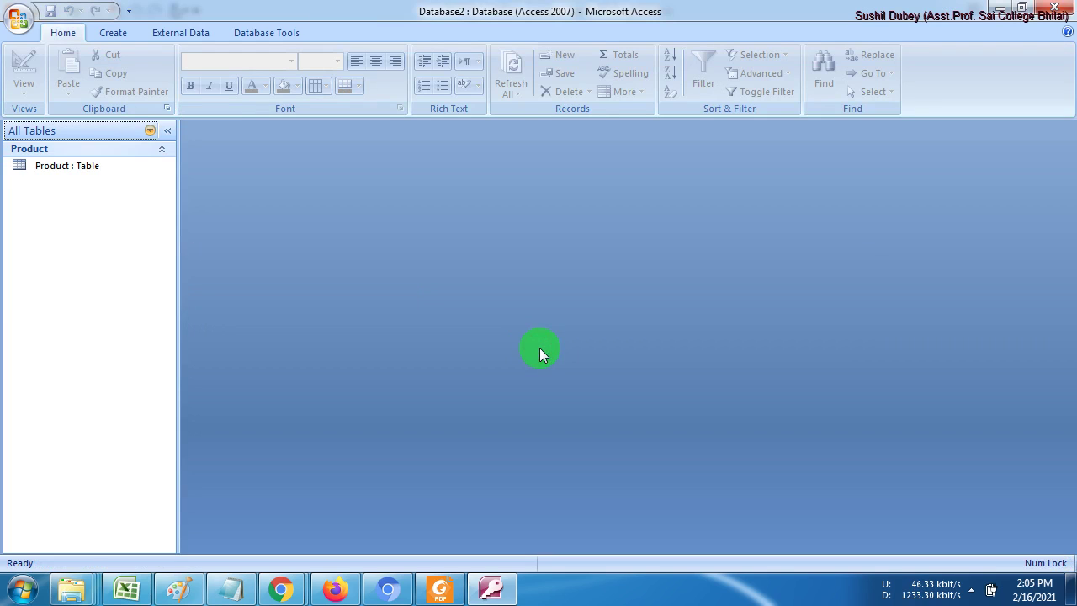
# Step: Open the Product table in Design View and set Contact_ID as its primary key
pyautogui.rightClick(49, 167)
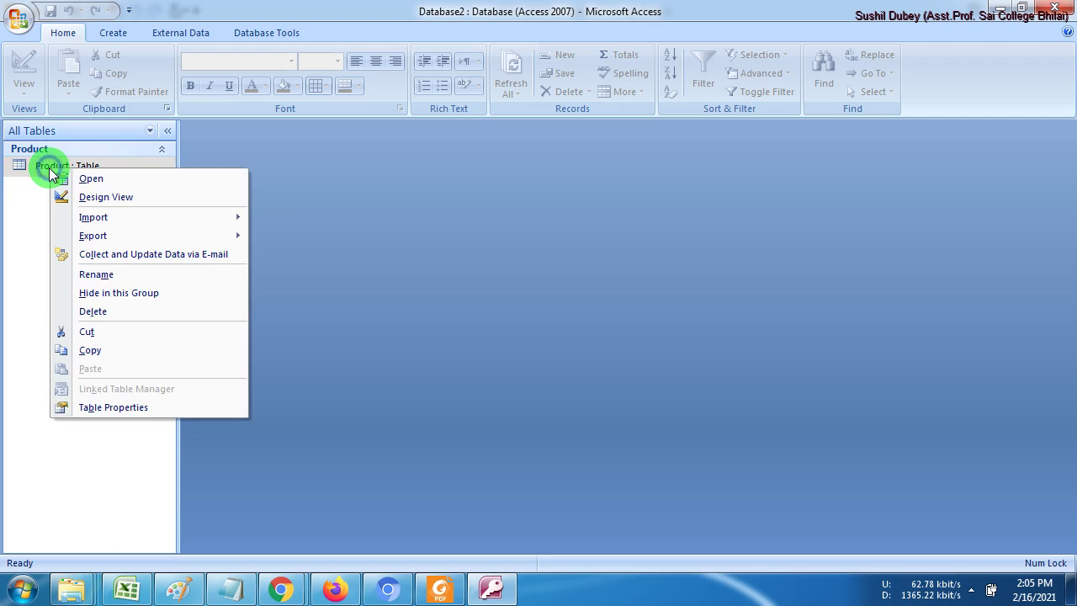
pyautogui.click(94, 200)
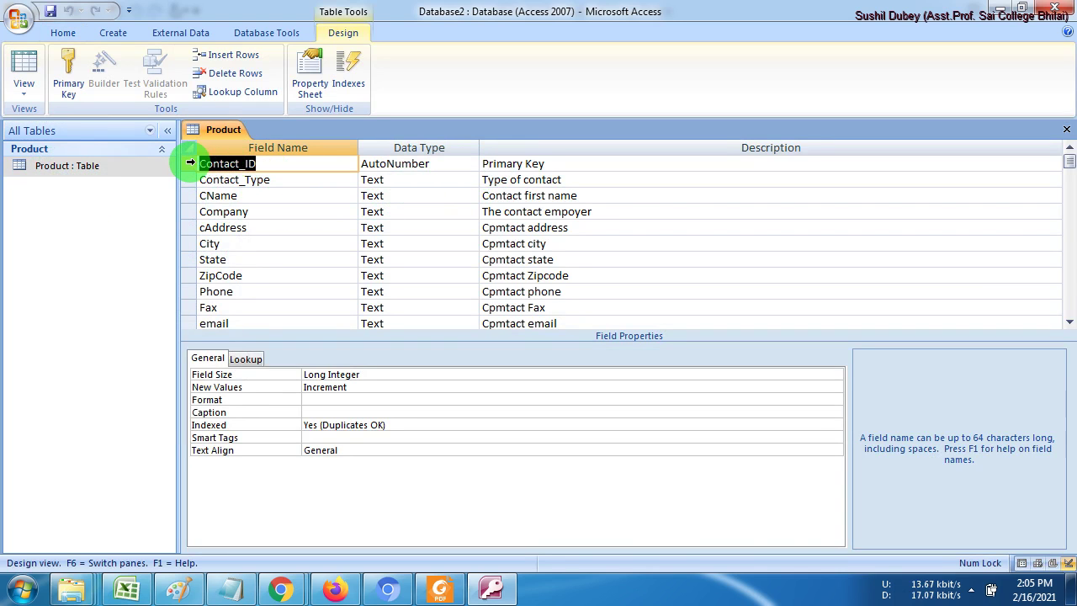
pyautogui.click(191, 164)
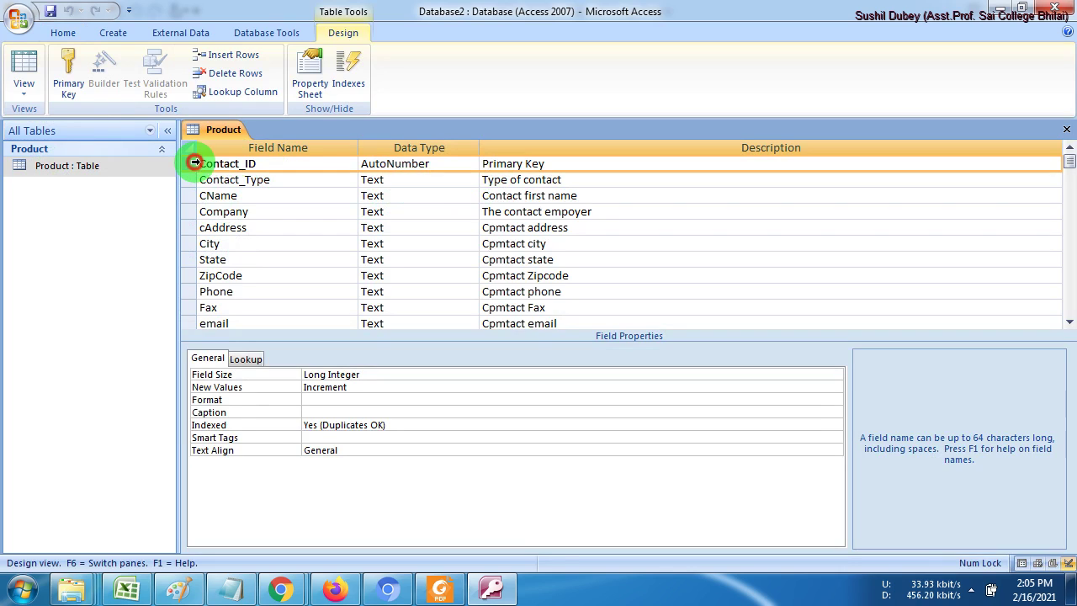
pyautogui.click(69, 88)
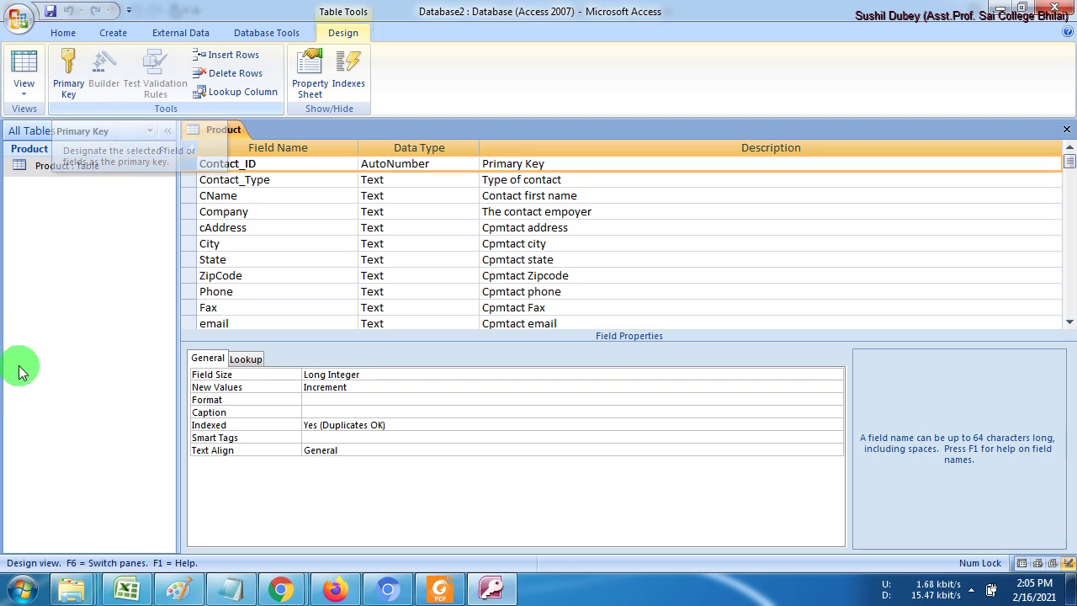
pyautogui.click(70, 89)
pyautogui.click(191, 165)
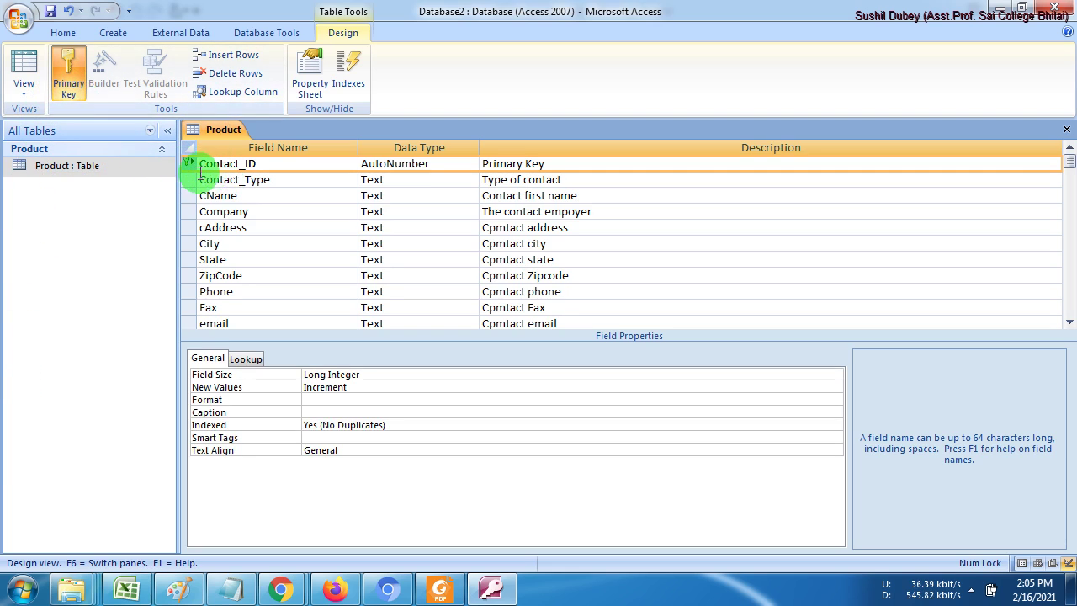
pyautogui.rightClick(190, 163)
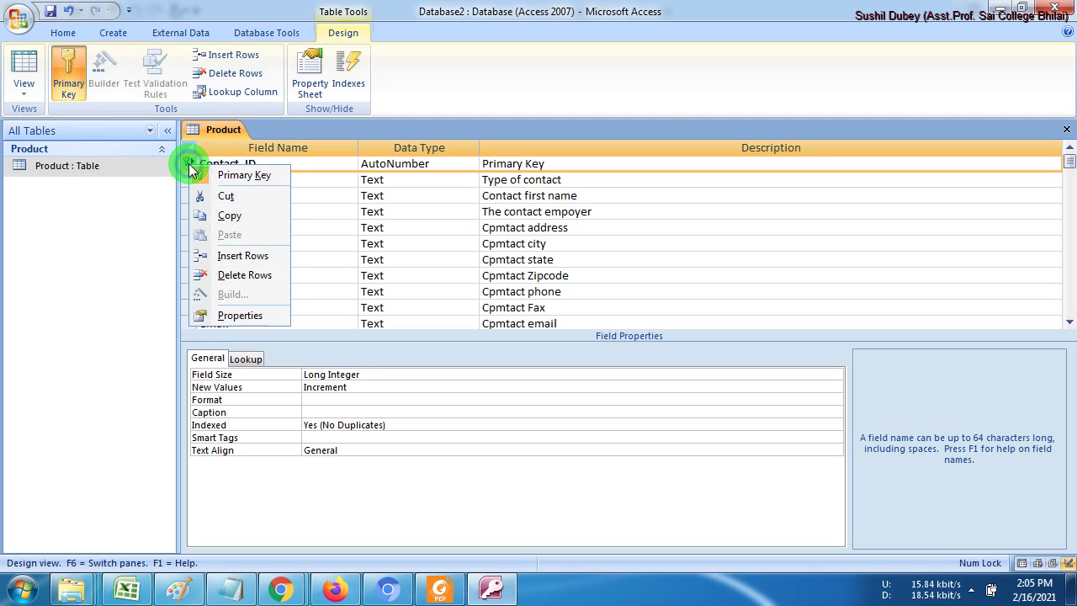
pyautogui.click(409, 179)
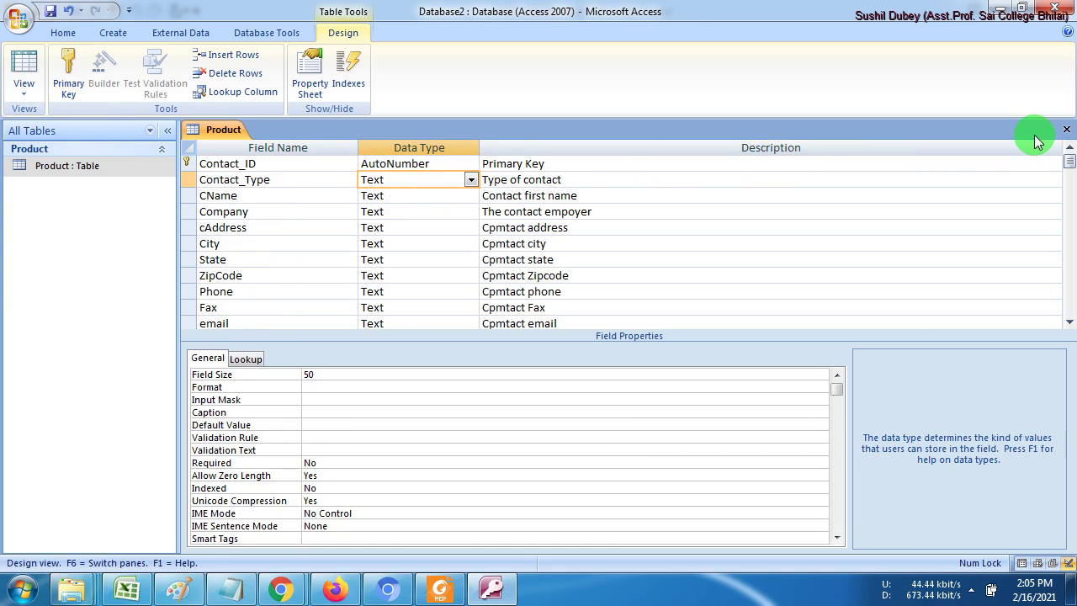
# Step: Close the Product table's design with its changes saved and open the table in Datasheet view
pyautogui.click(1067, 130)
pyautogui.click(476, 337)
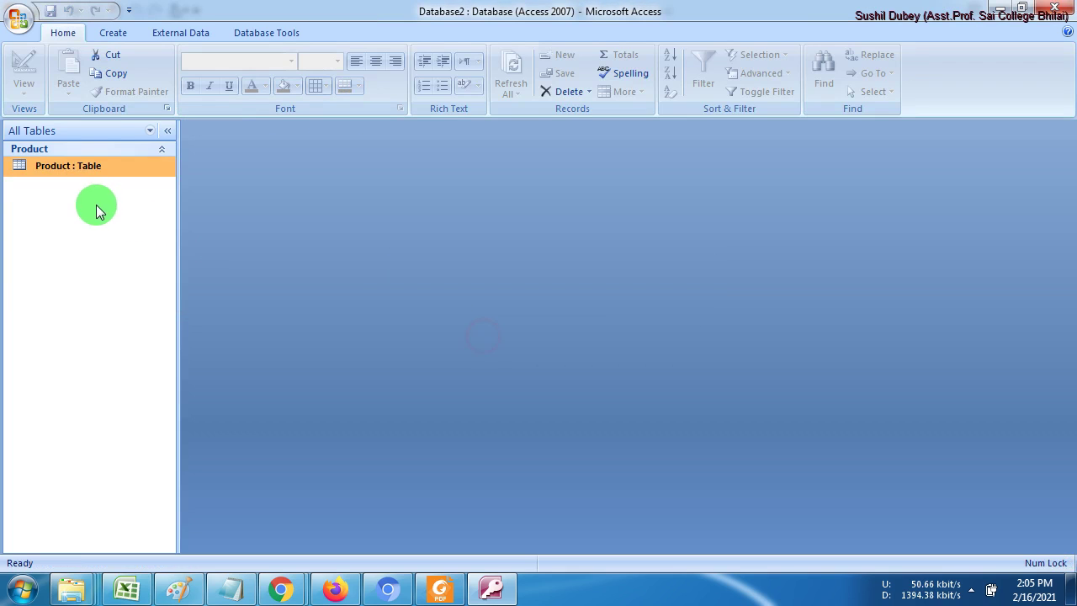
pyautogui.rightClick(105, 166)
pyautogui.click(150, 175)
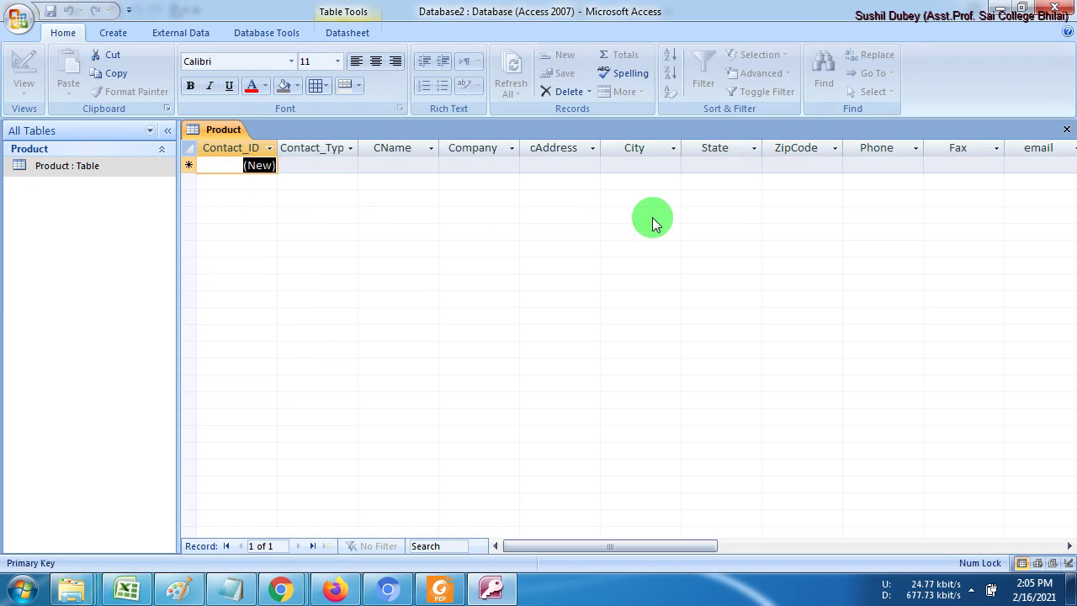
pyautogui.moveTo(690, 545); pyautogui.dragTo(594, 546)
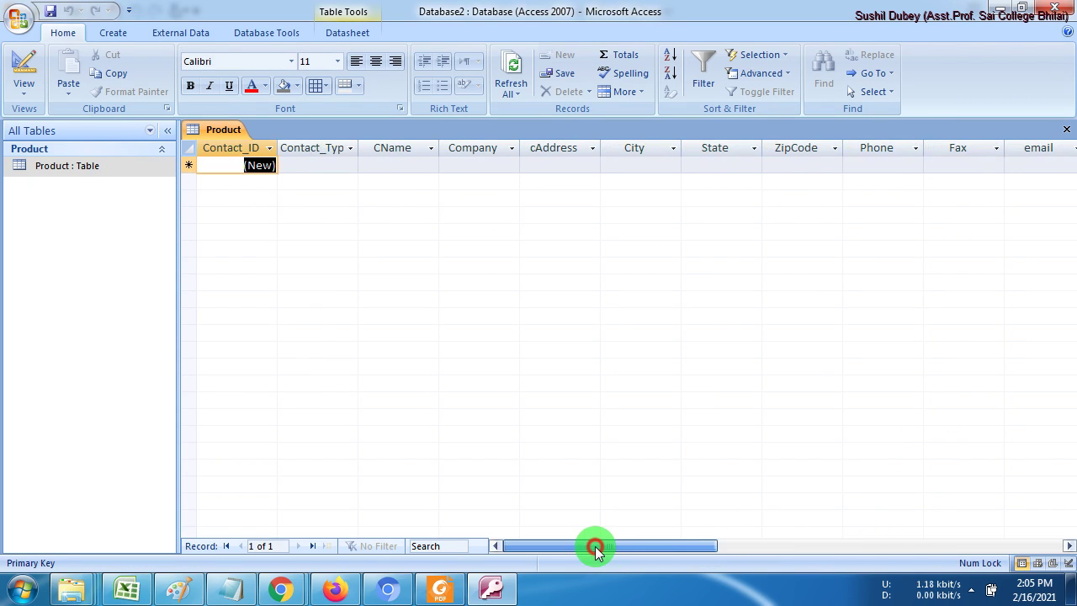
# Step: Switch to the practical PDF in Foxit Reader
pyautogui.click(440, 589)
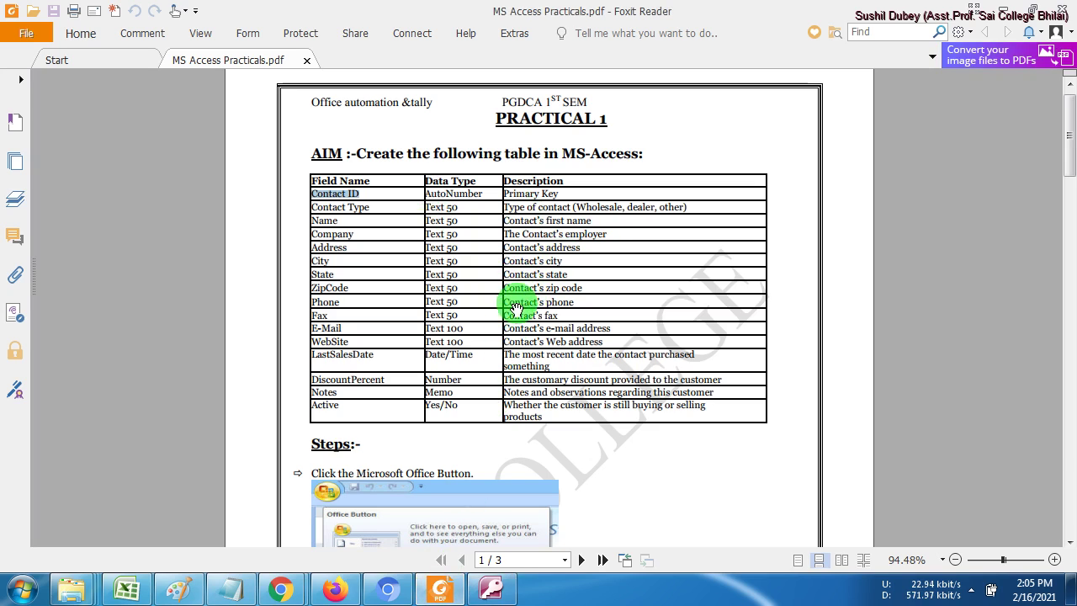